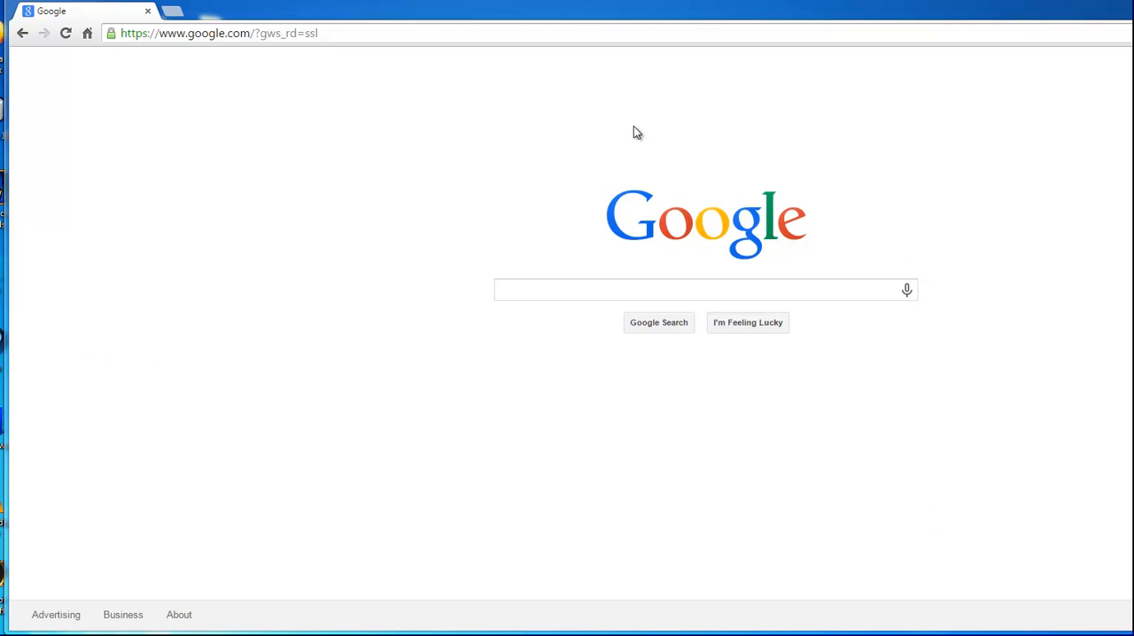
- Open the Minecraft Forge download site at files.minecraftforge.net
click(348, 39)
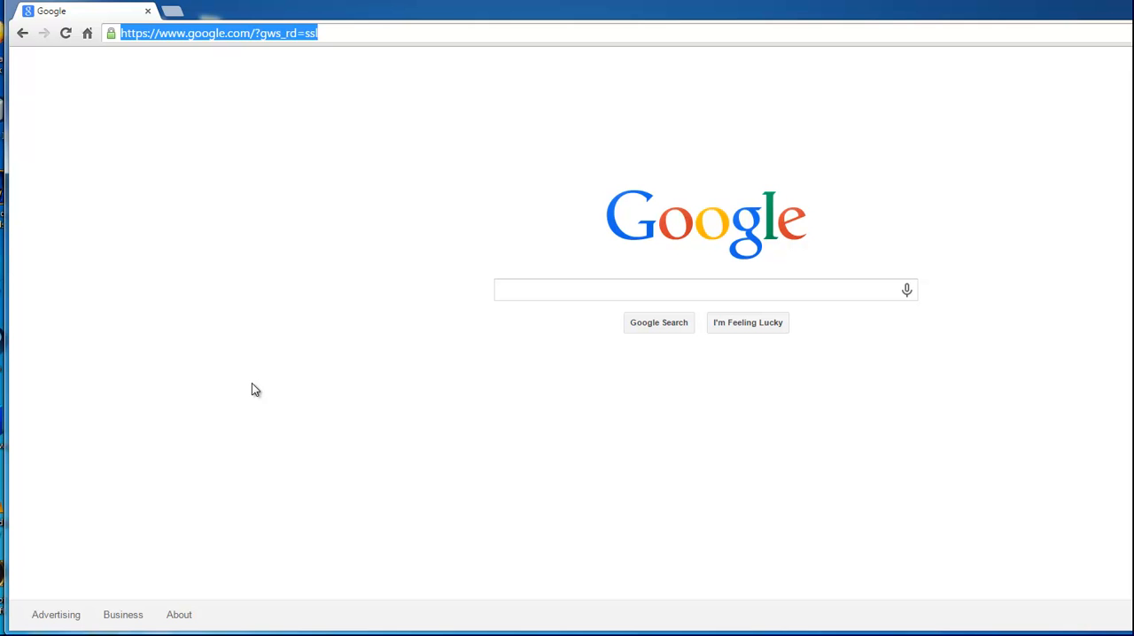
text(files.minecraftforge.net)
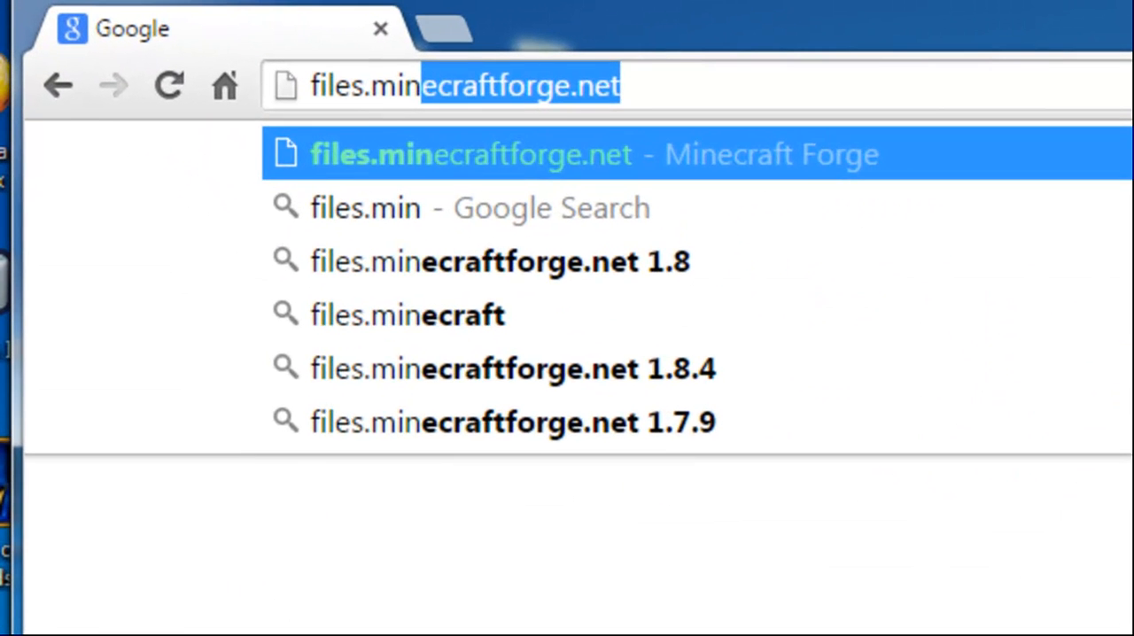
key(Return)
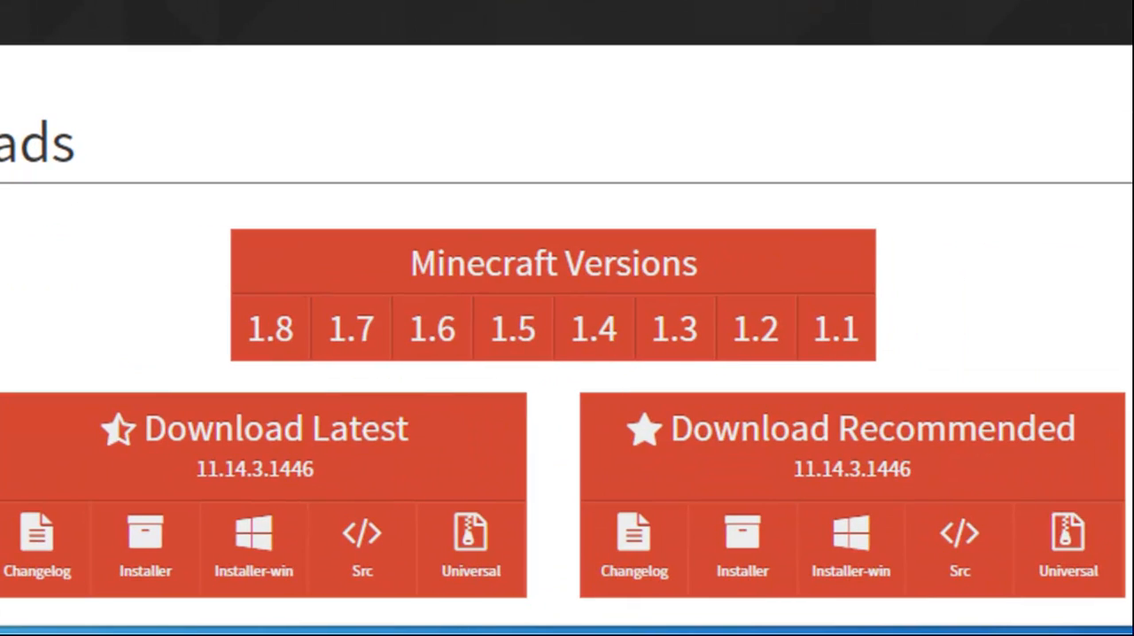
- Download the Src package of the latest Forge version 11.14.3.1446, skipping the advertisement page
scroll(567, 354, down, 3)
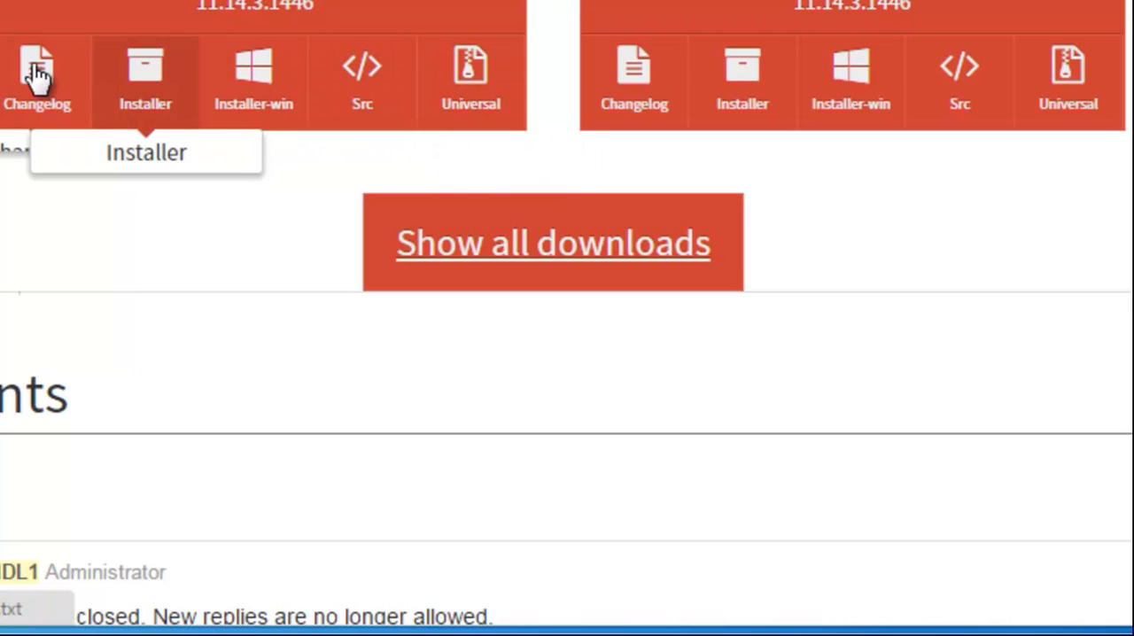
click(361, 78)
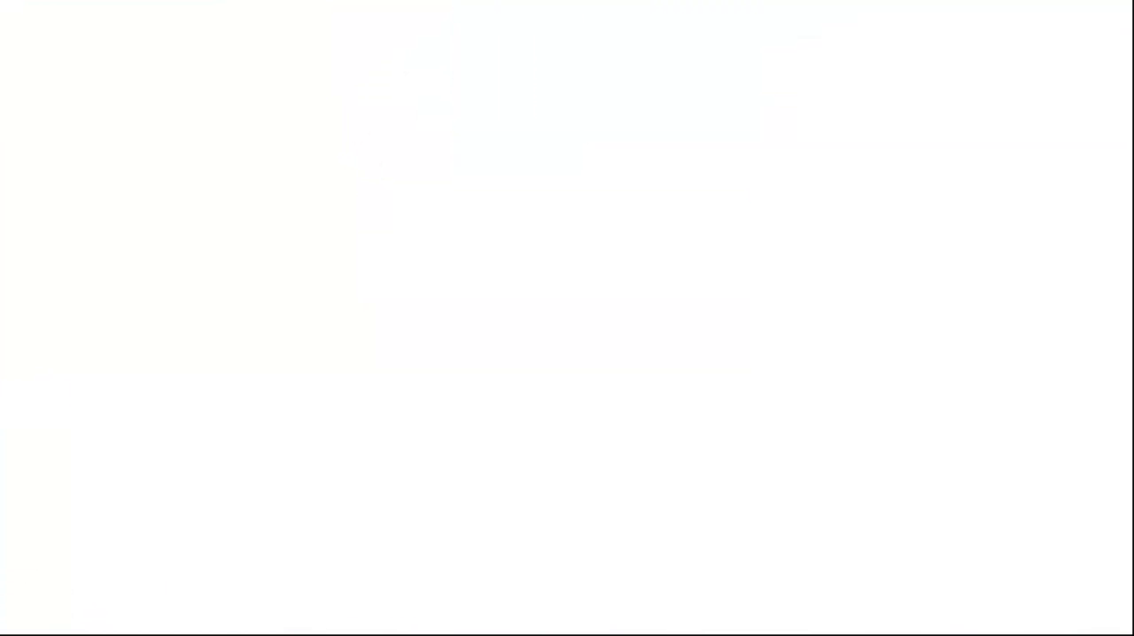
mouse_move(1133, 349)
mouse_down()
mouse_move(1101, 352)
mouse_move(1111, 350)
mouse_up()
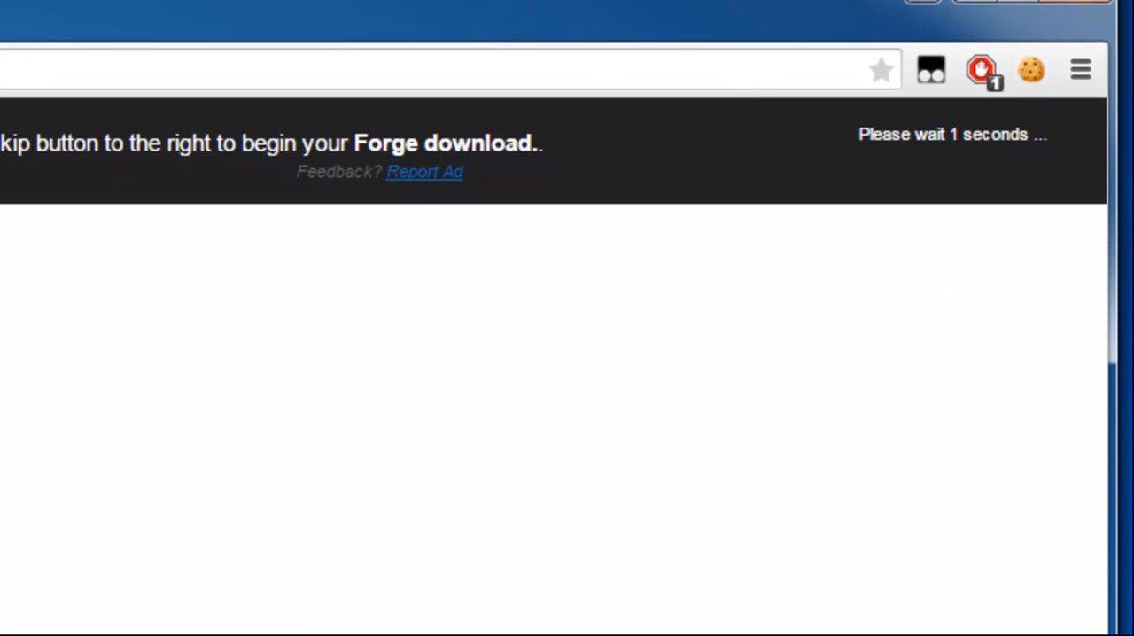
click(927, 151)
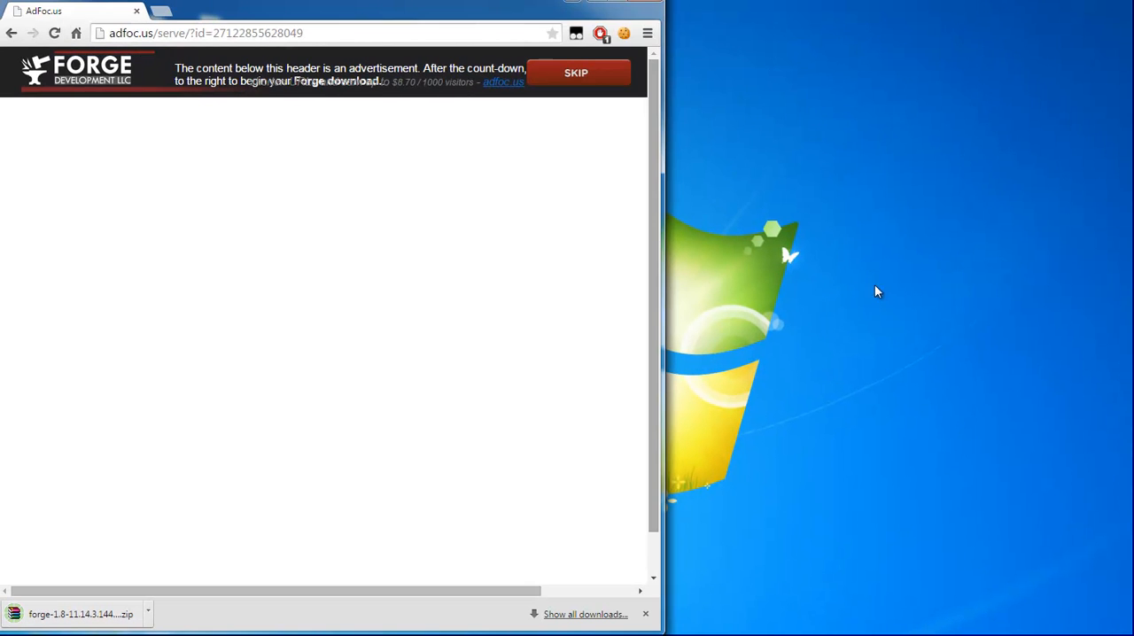
- Create a new folder named ForgeModding on the desktop
right_click(792, 260)
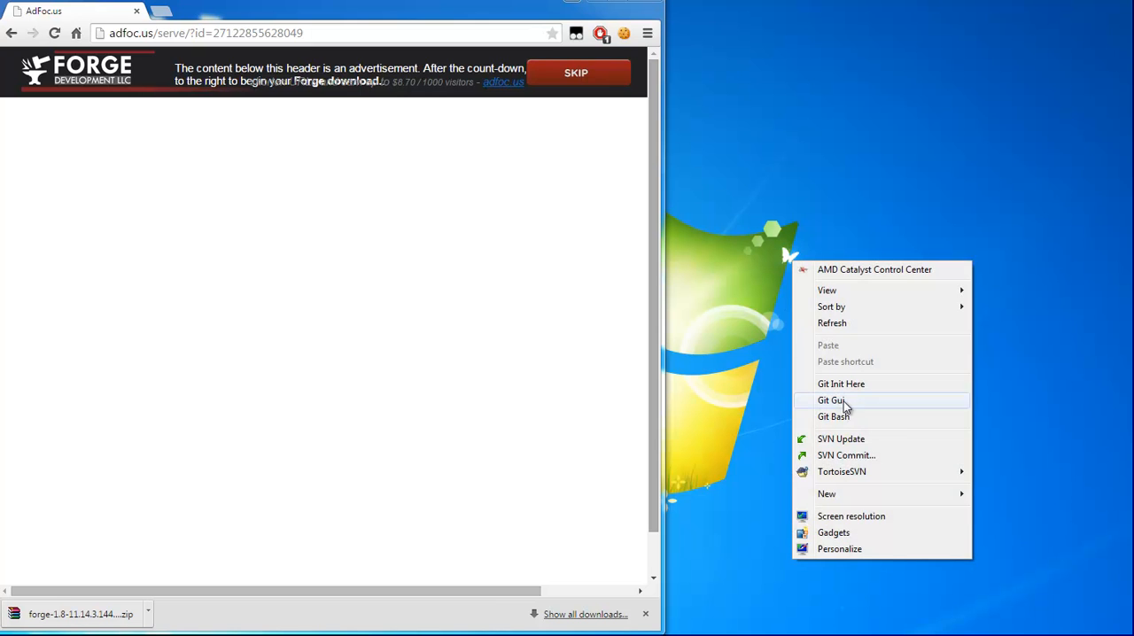
mouse_move(830, 494)
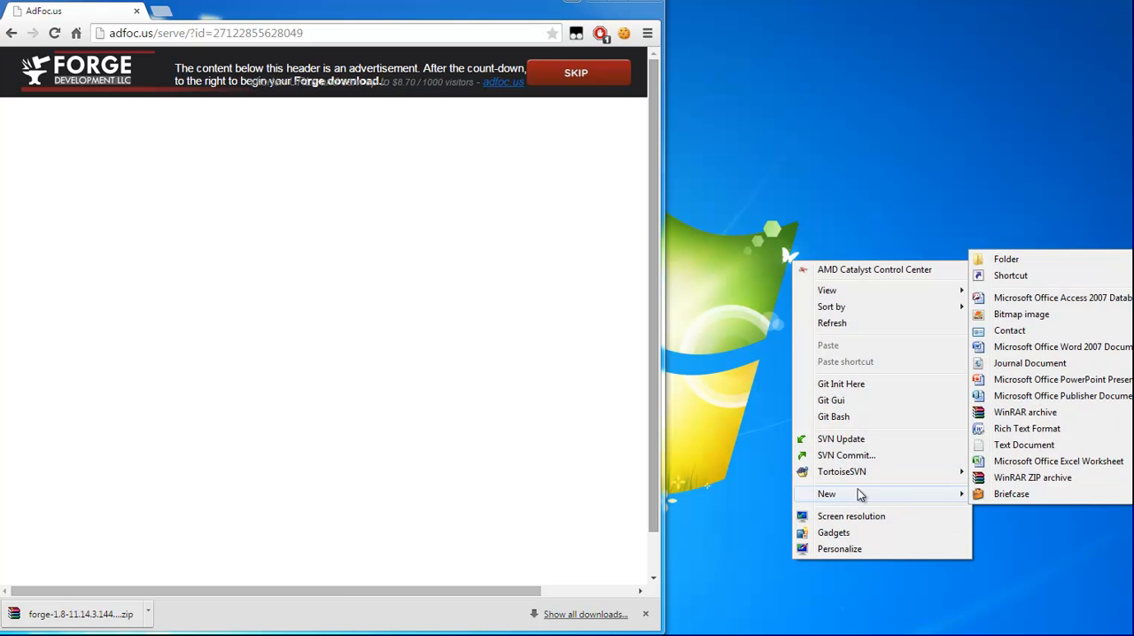
click(1006, 259)
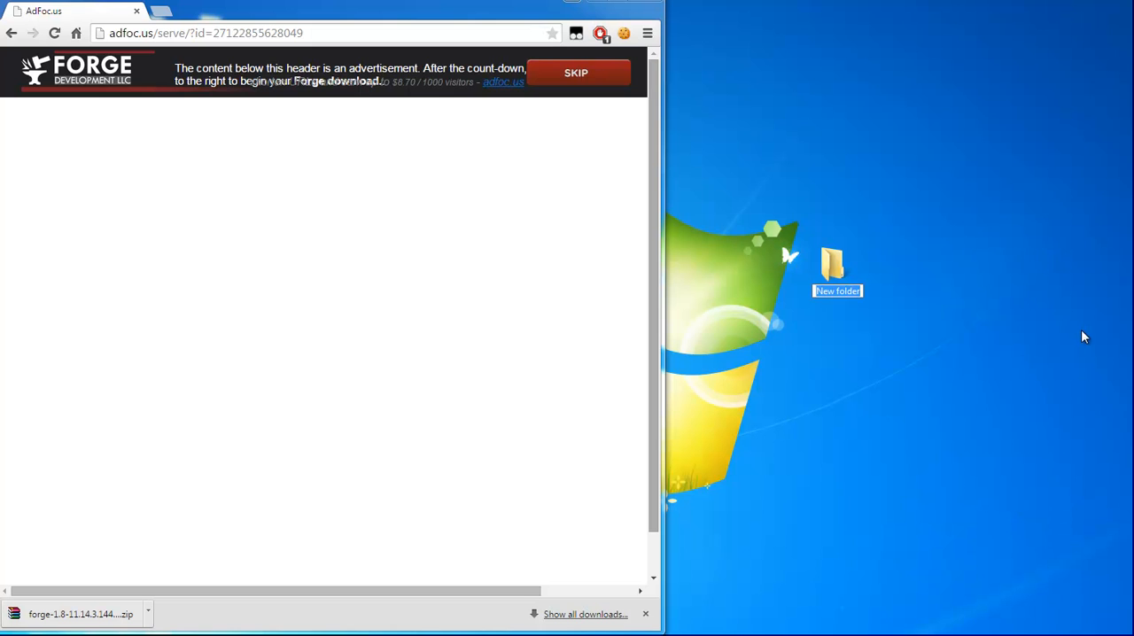
text(ForgeModding)
key(Return)
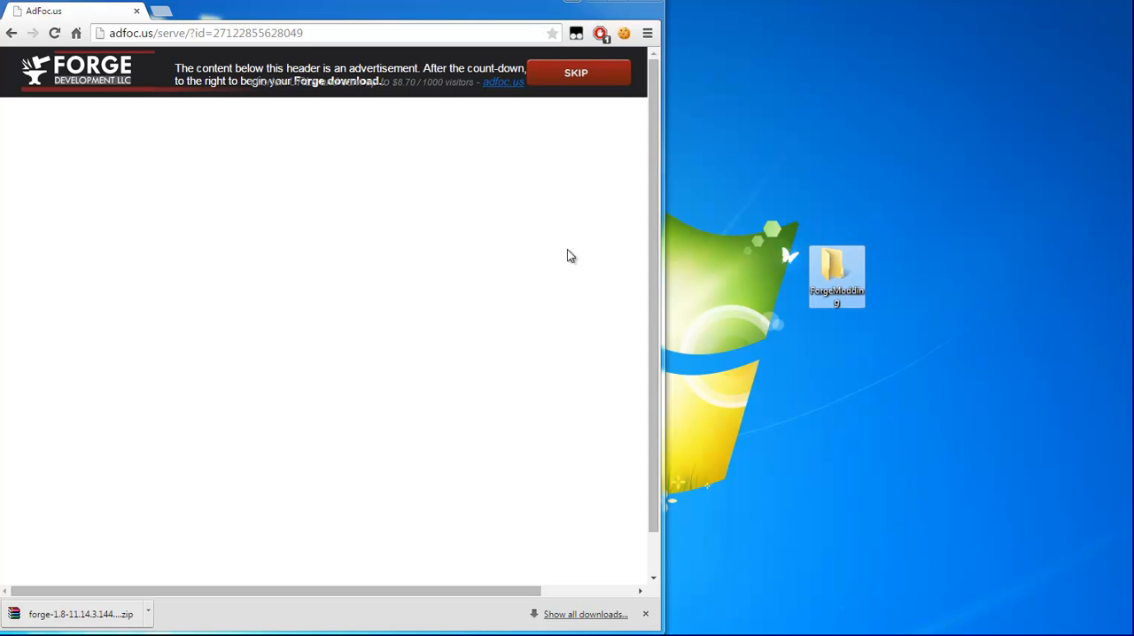
- Extract all files and folders of the downloaded Forge source zip into the desktop's ForgeModding folder, and close the archive
click(60, 620)
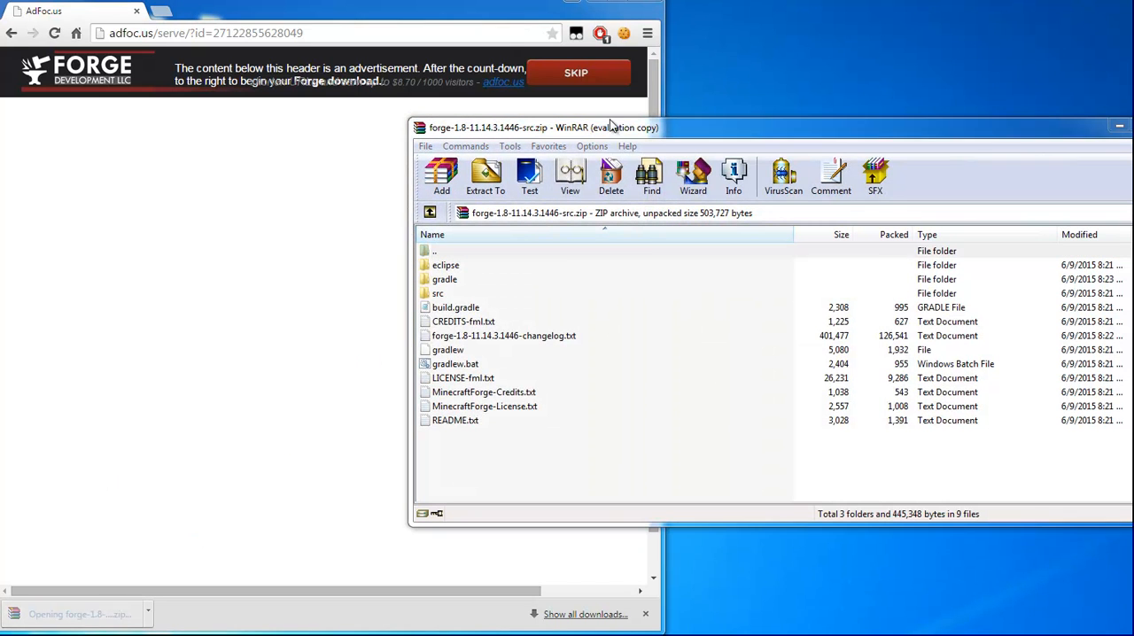
click(867, 333)
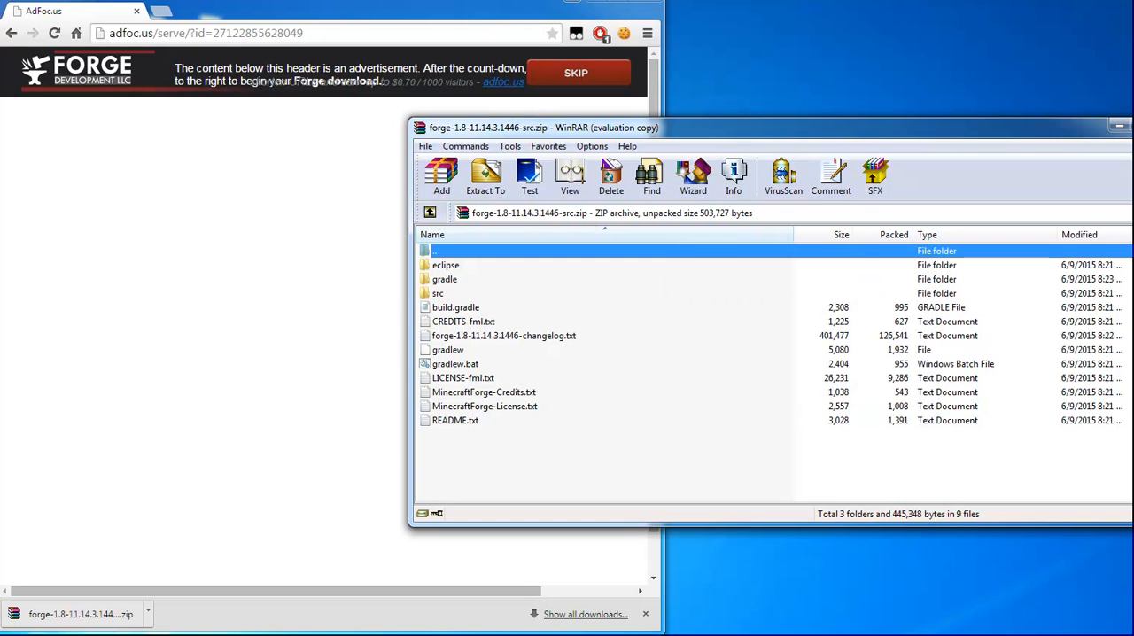
drag(1133, 340, 816, 315)
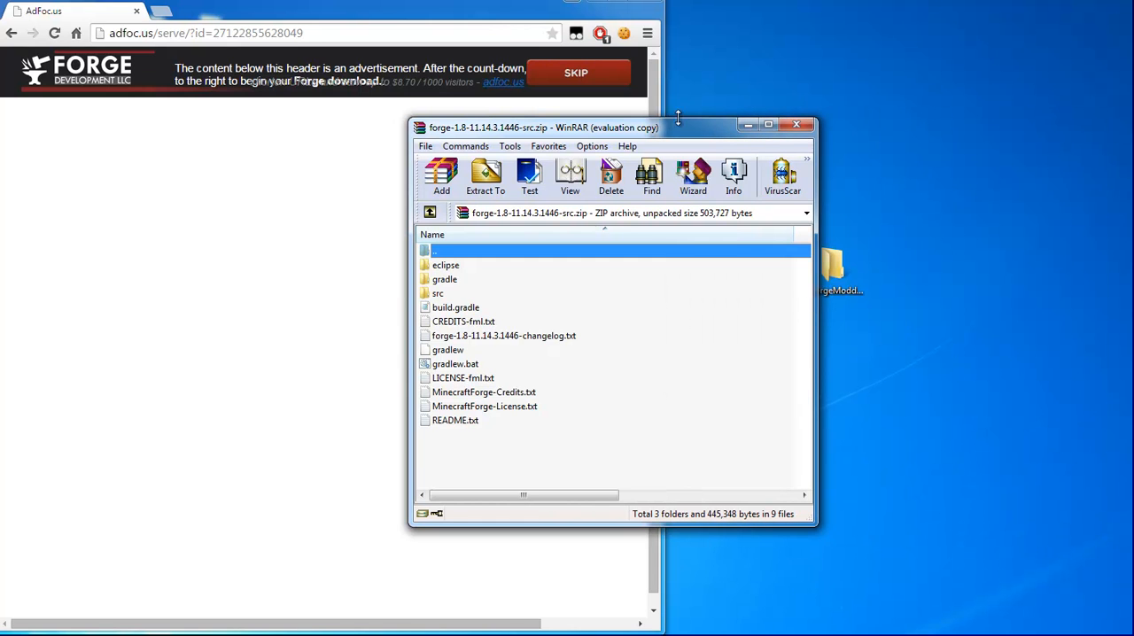
drag(670, 136, 373, 84)
drag(156, 371, 840, 278)
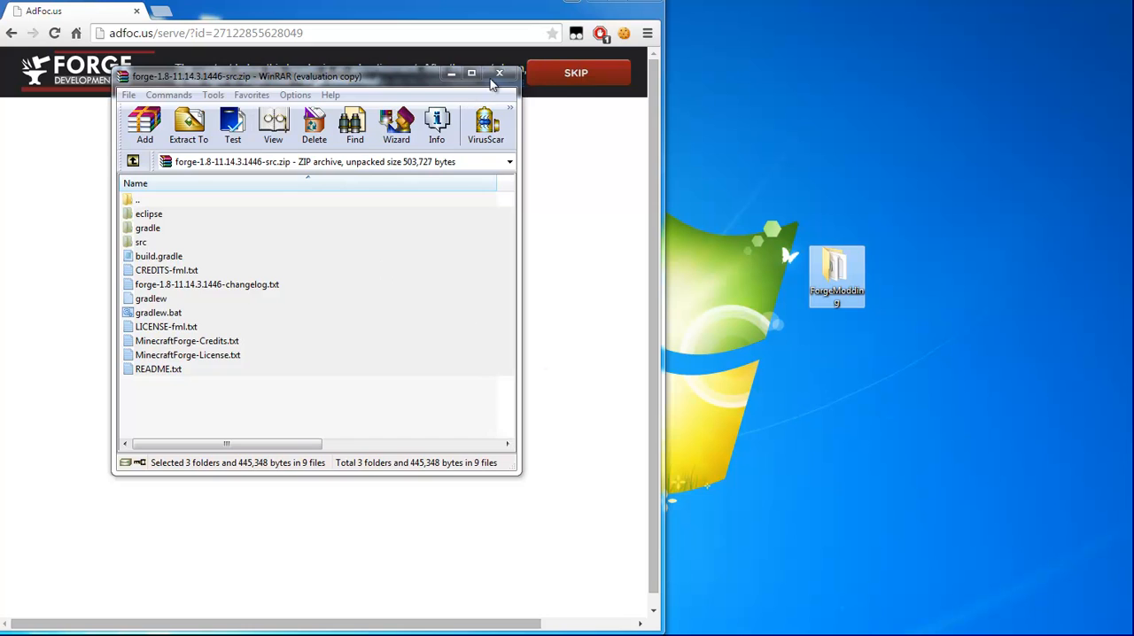
click(499, 73)
- Open the ForgeModding folder and copy its full path
double_click(833, 266)
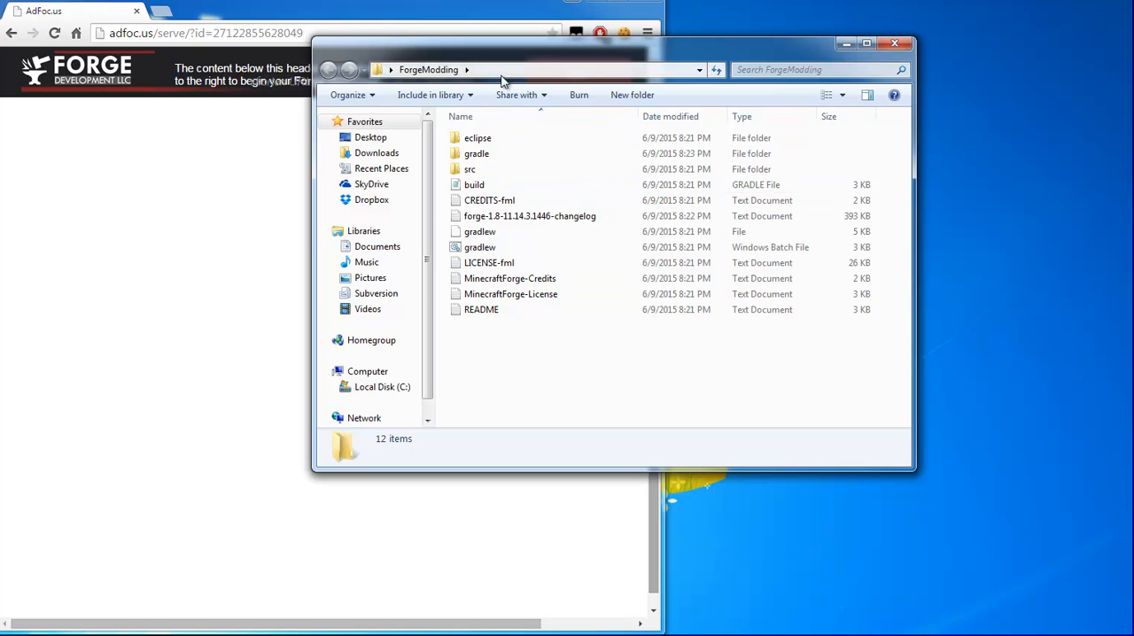
click(542, 71)
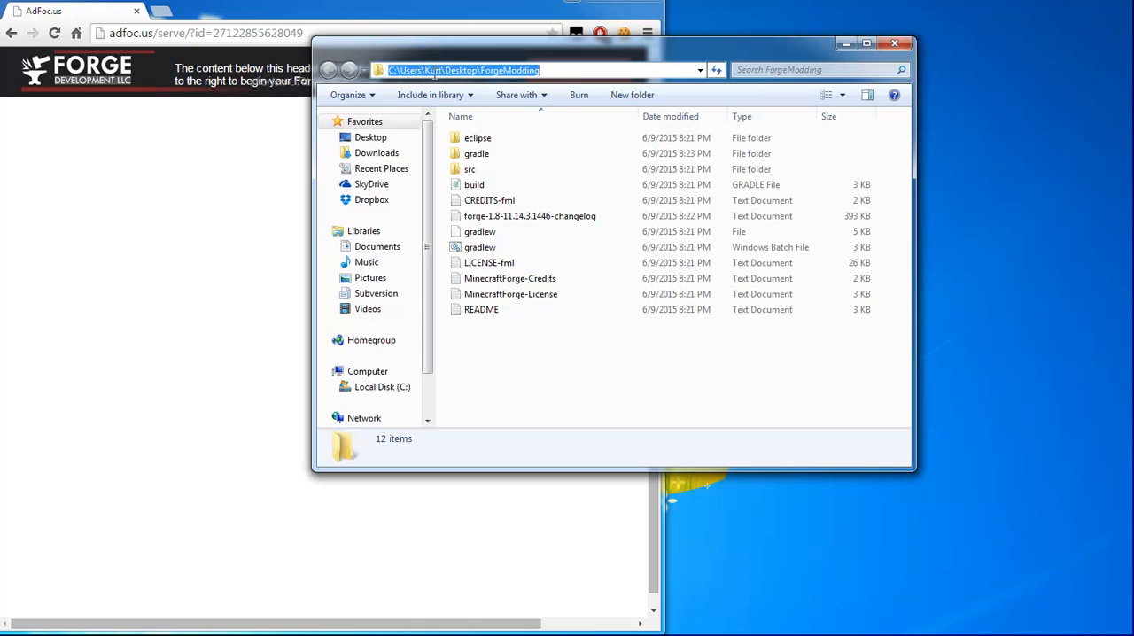
drag(389, 73, 584, 85)
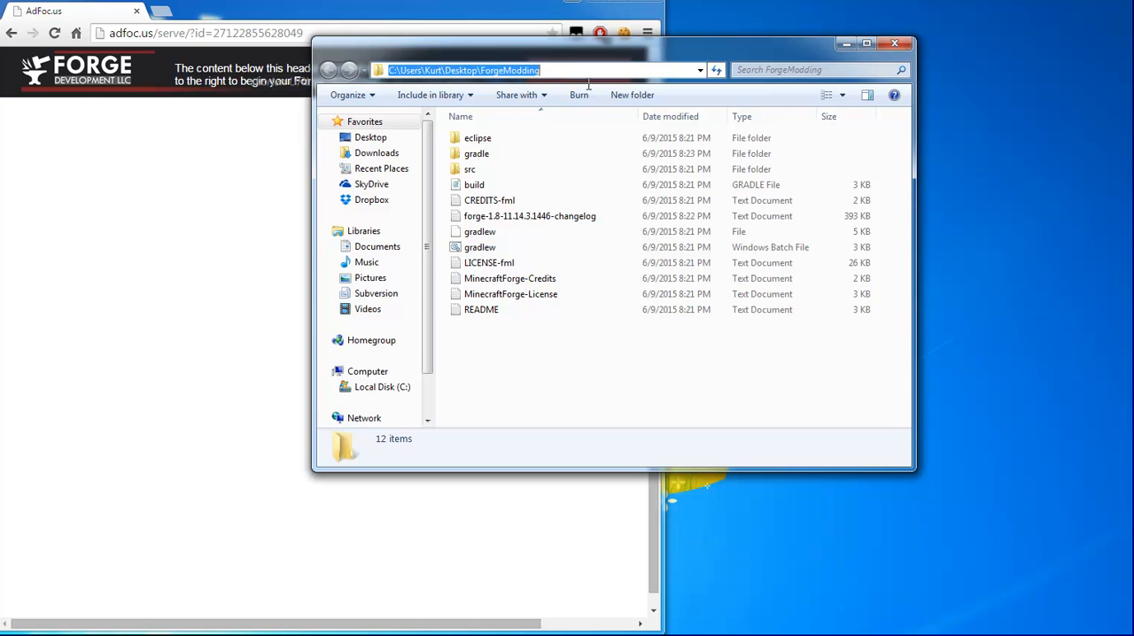
right_click(507, 78)
click(550, 122)
- In a new Command Prompt, change to the copied ForgeModding path with cd and list its contents with dir
key(super+r)
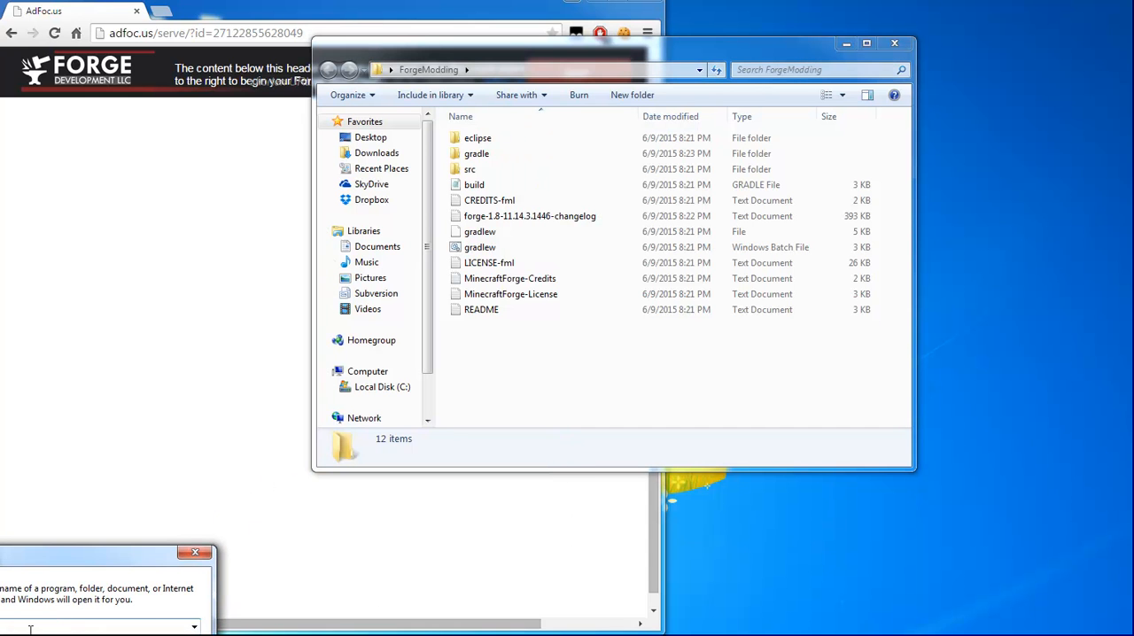
key(Return)
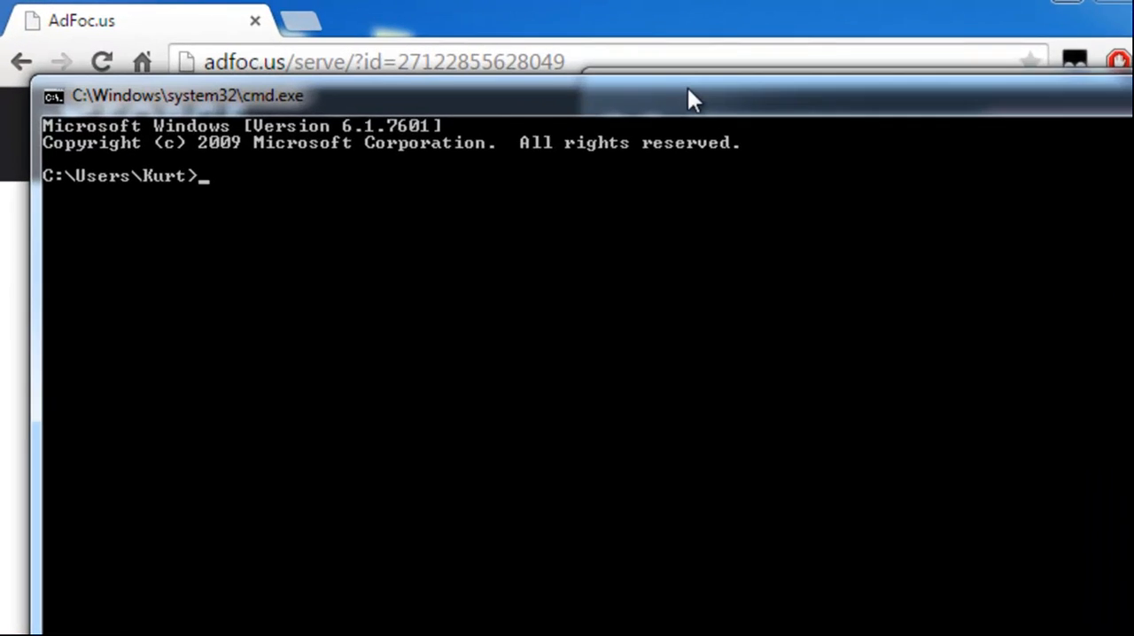
text(cd)
right_click(748, 263)
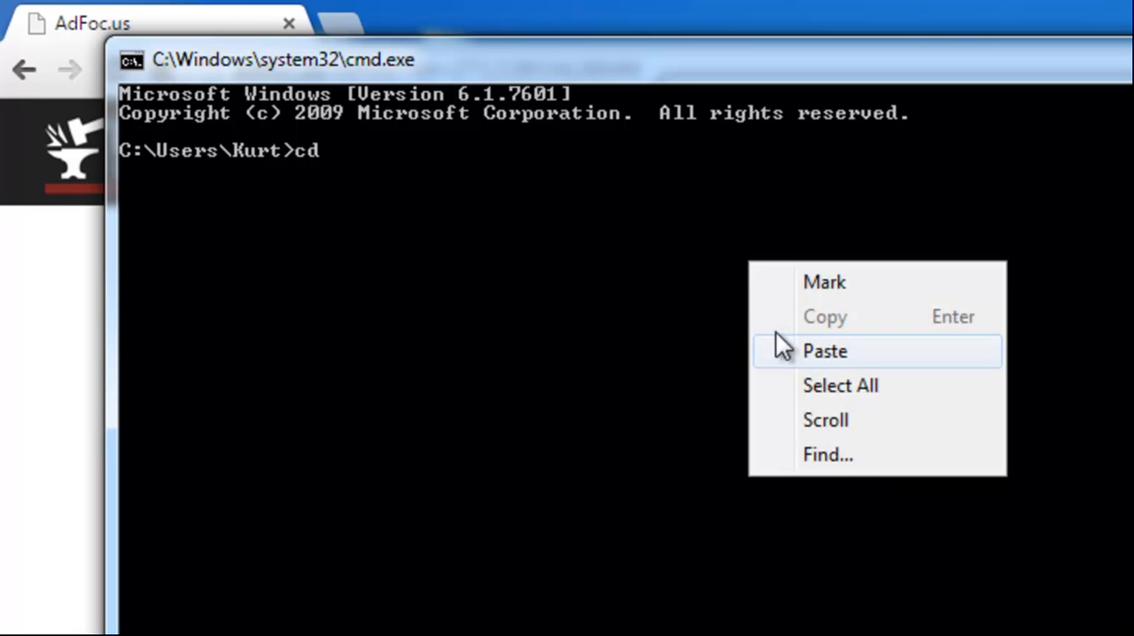
click(781, 349)
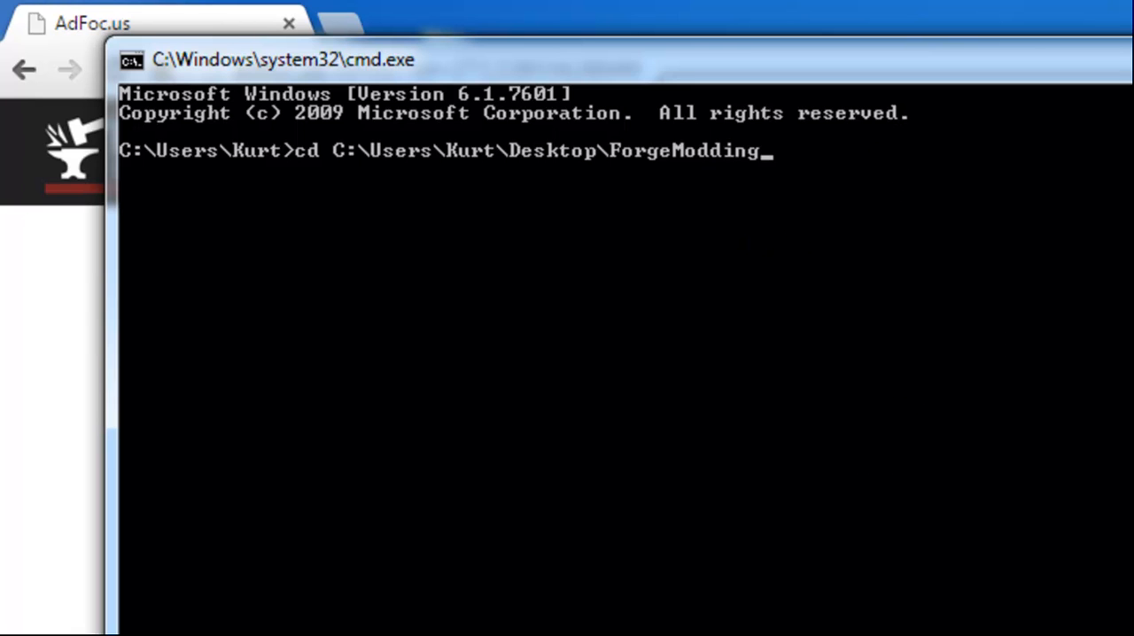
key(Return)
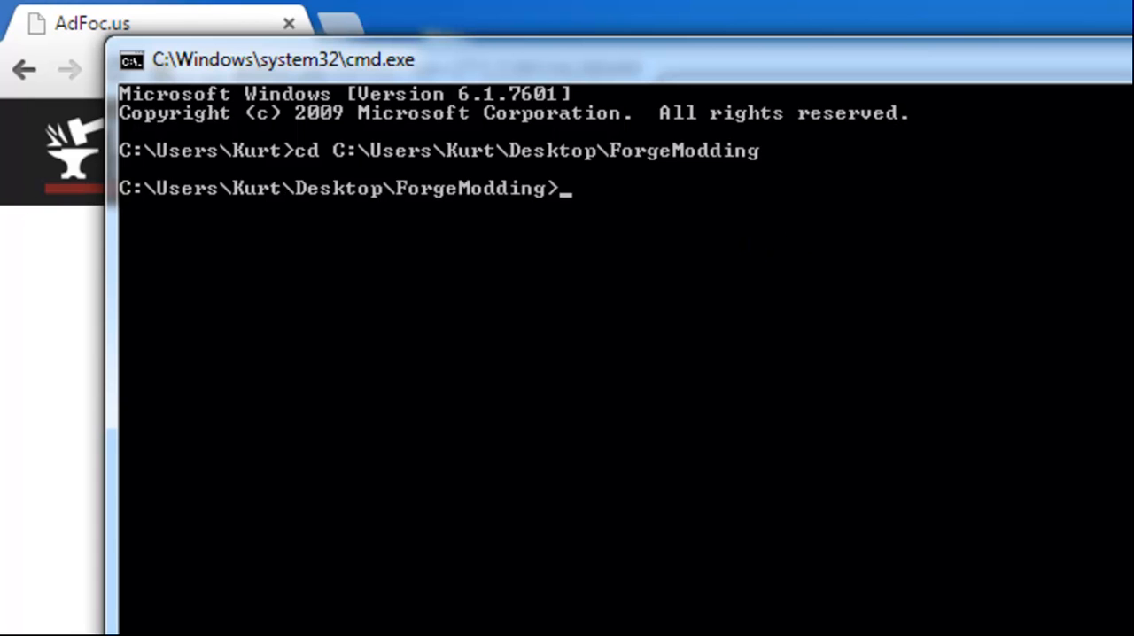
text(dir)
key(Return)
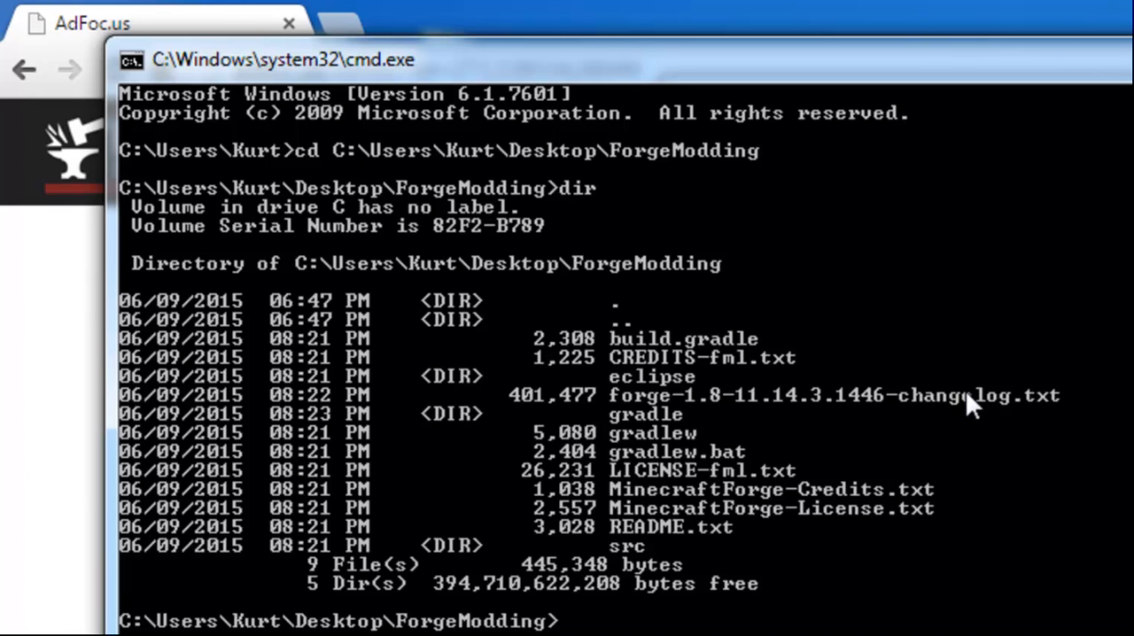
- Run gradlew setupDecompWorkspace eclipse in the ForgeModding directory
text(gradlew setup)
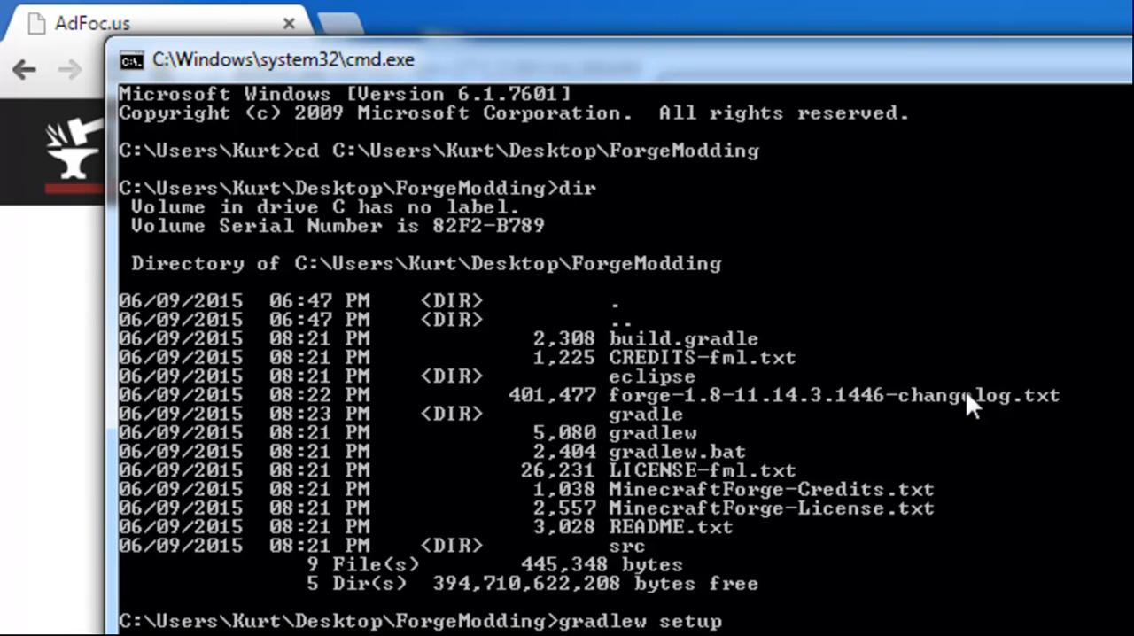
text(Decomp)
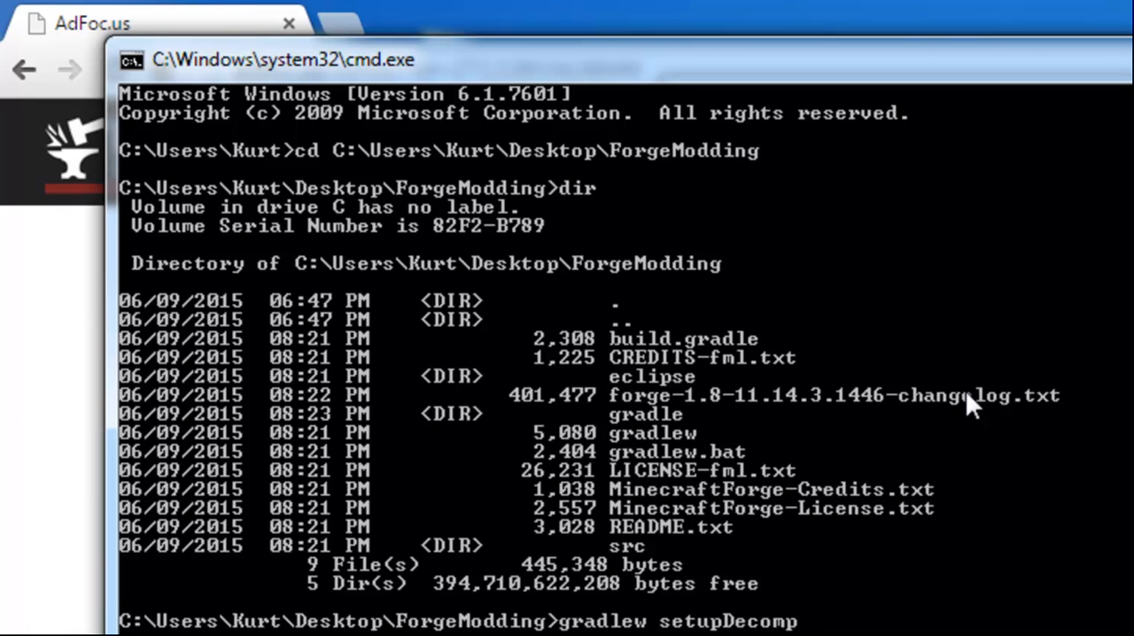
text(Workspace eclipse)
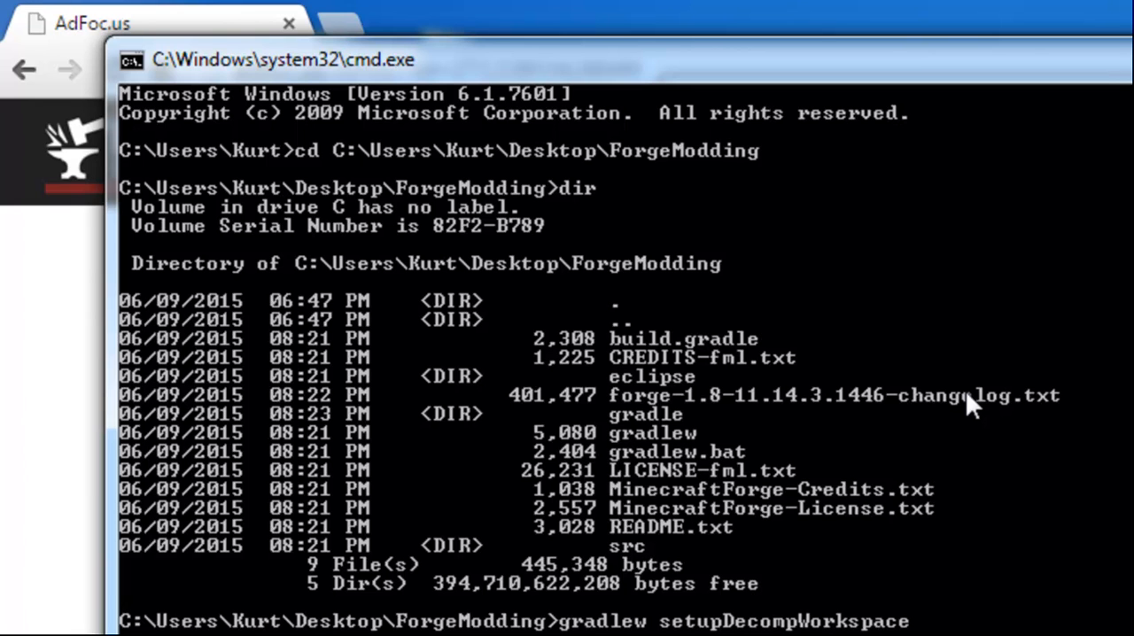
key(Return)
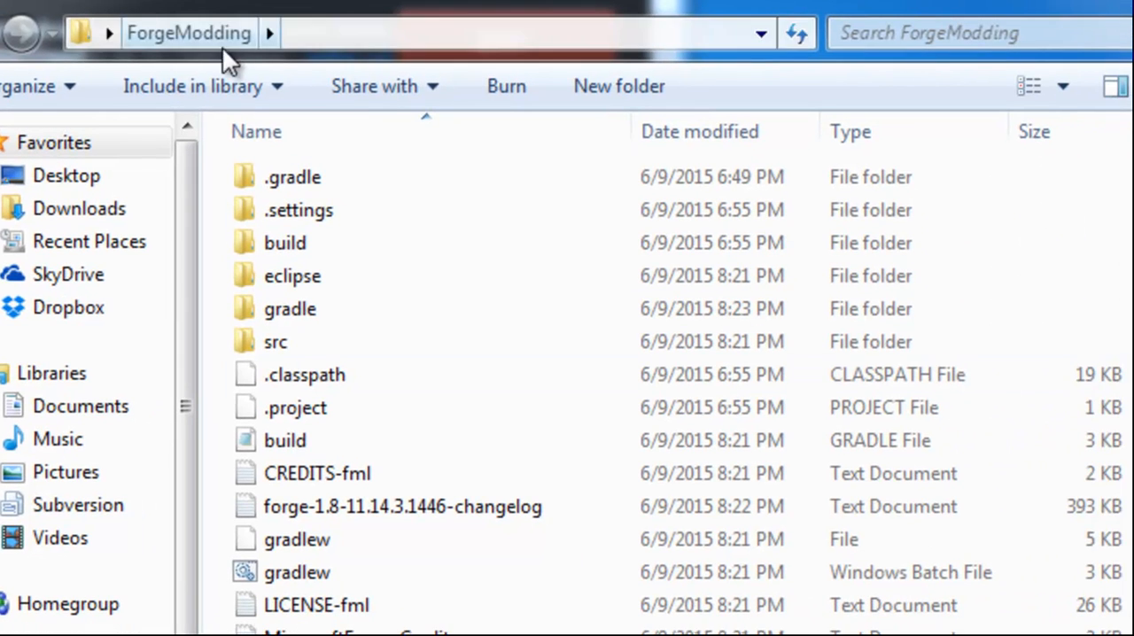
- Go to the C:\eclipse folder in the file window and launch the eclipse application
click(314, 39)
text(C:)
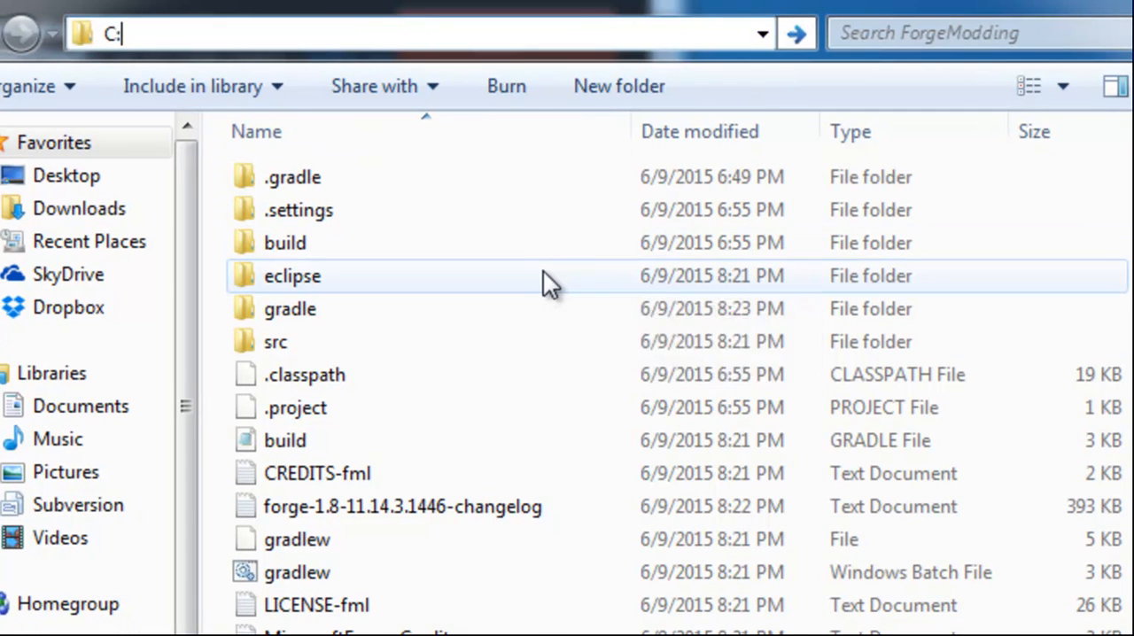
text(\e)
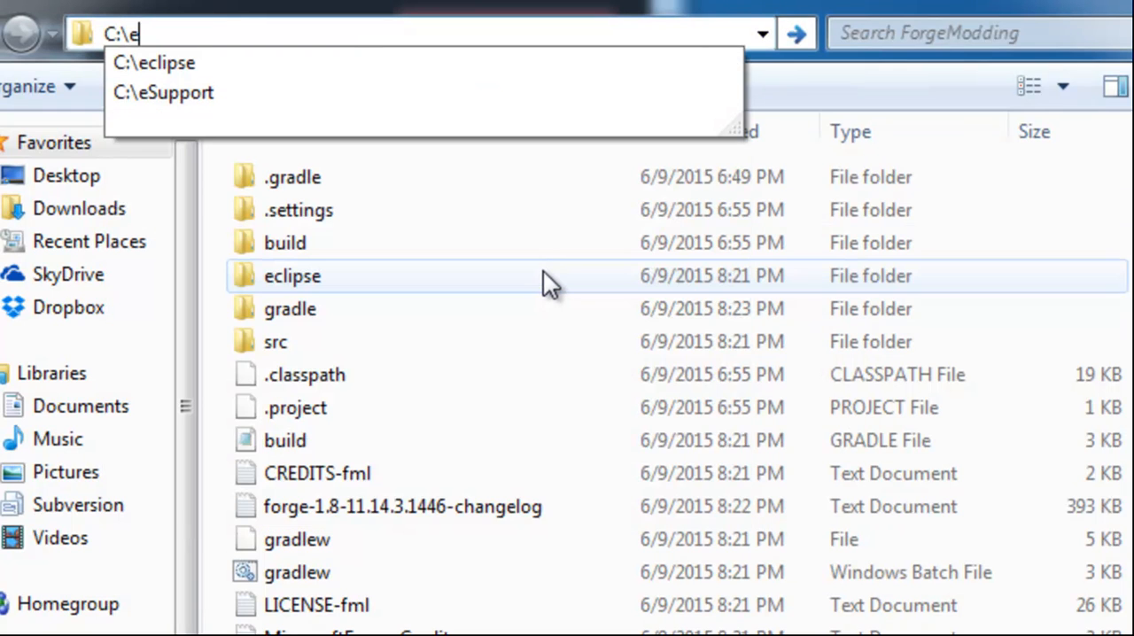
key(Down)
key(Return)
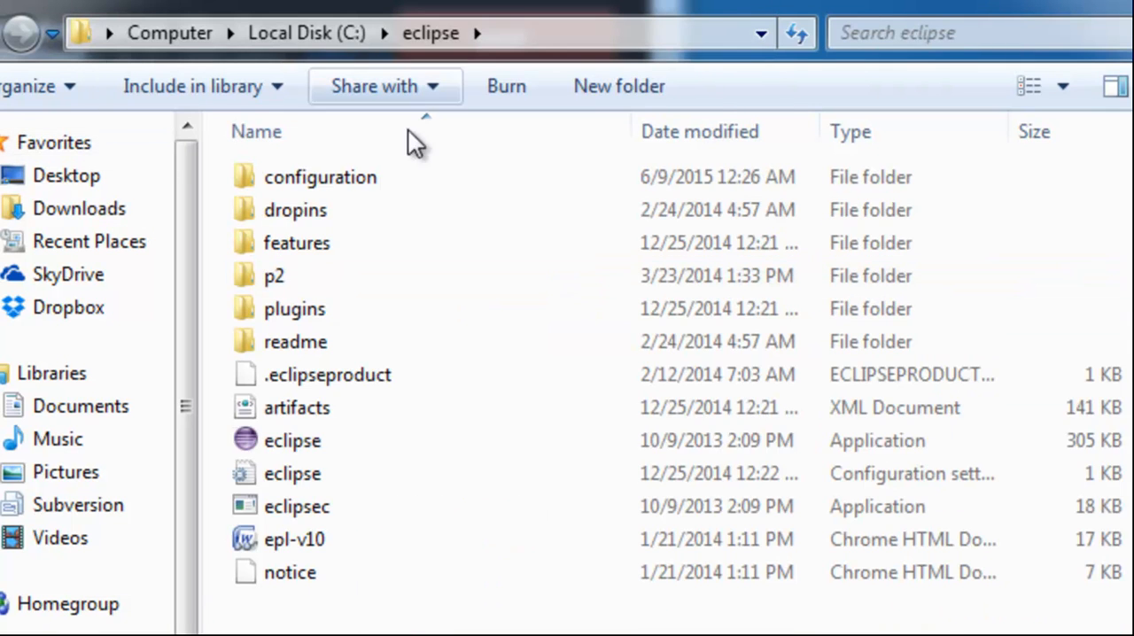
double_click(296, 440)
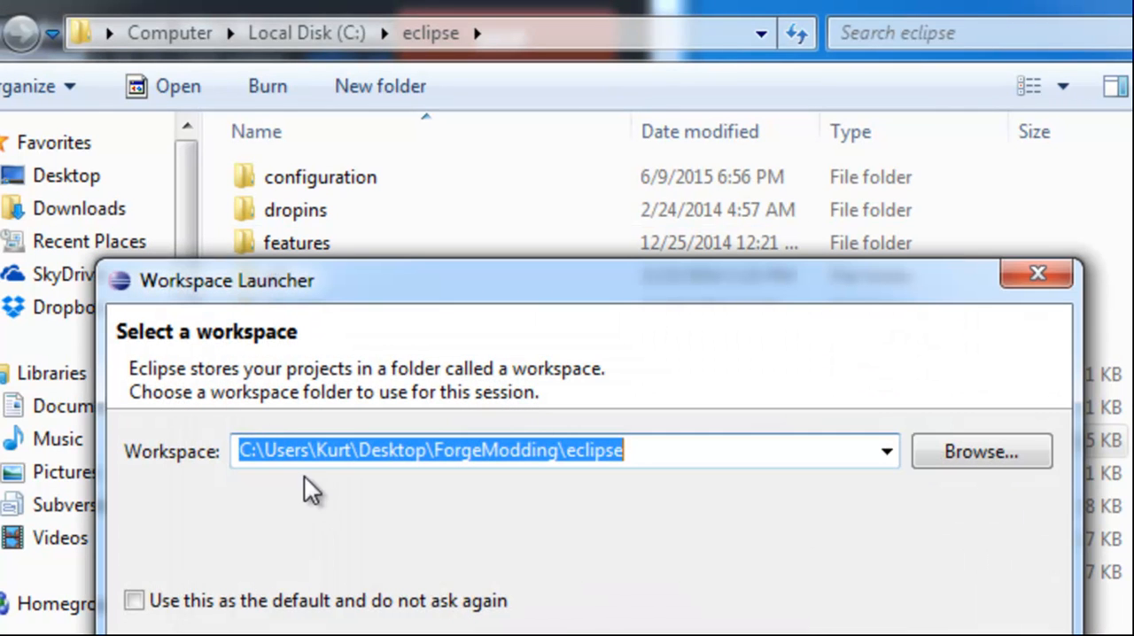
- Clear the workspace path and browse to the eclipse folder inside ForgeModding on the Desktop as the workspace directory
click(286, 456)
drag(691, 451, 226, 399)
key(BackSpace)
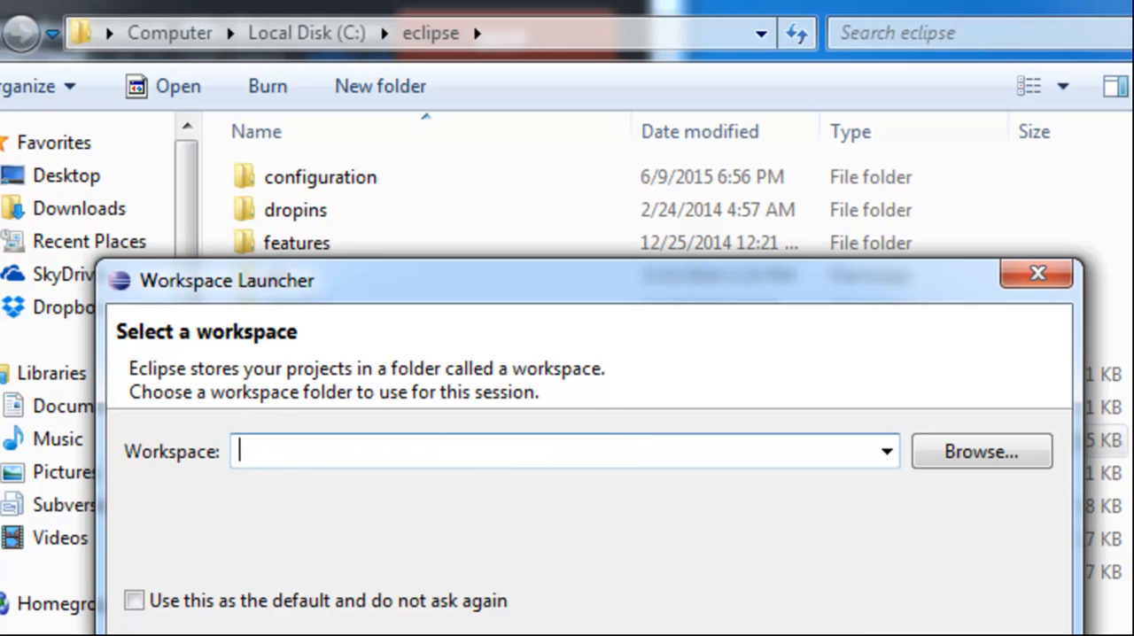
click(978, 466)
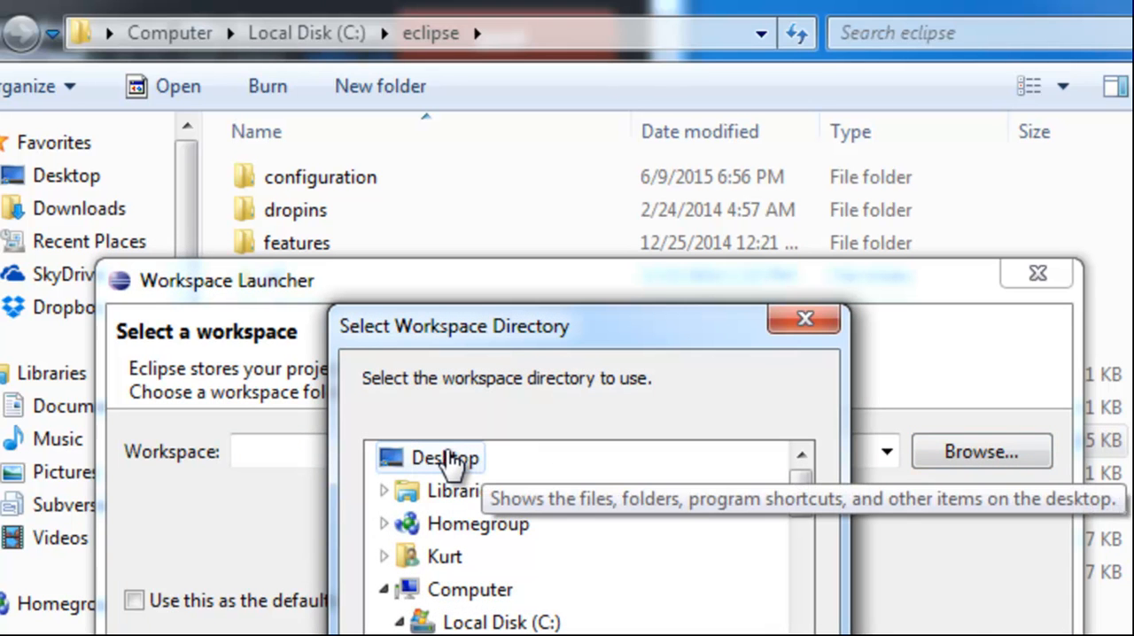
click(387, 557)
scroll(454, 576, down, 9)
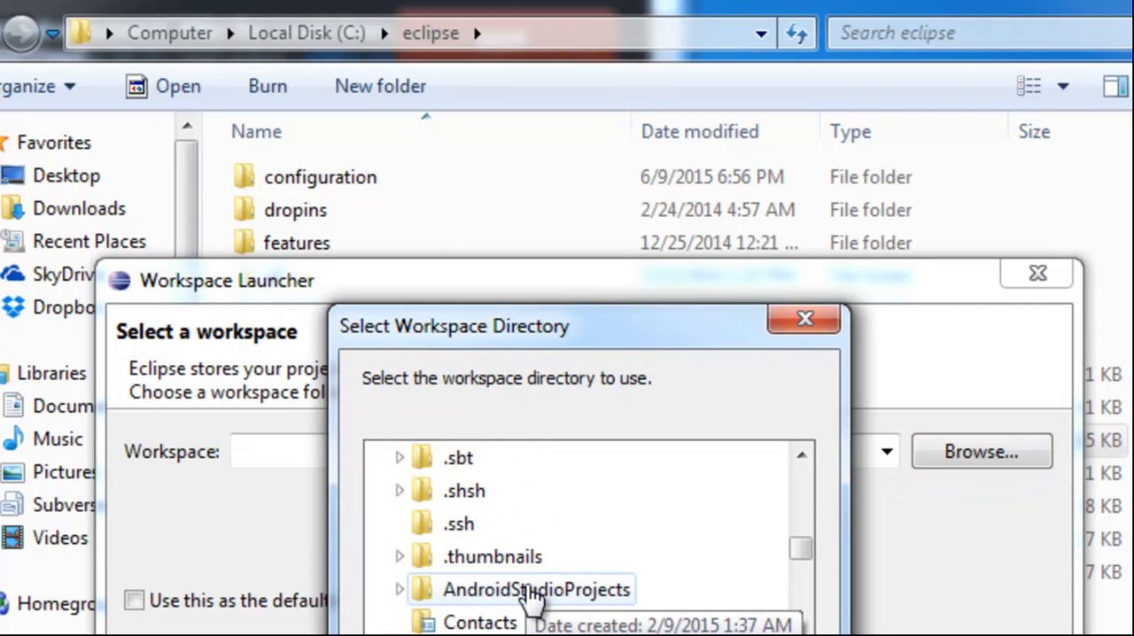
click(401, 556)
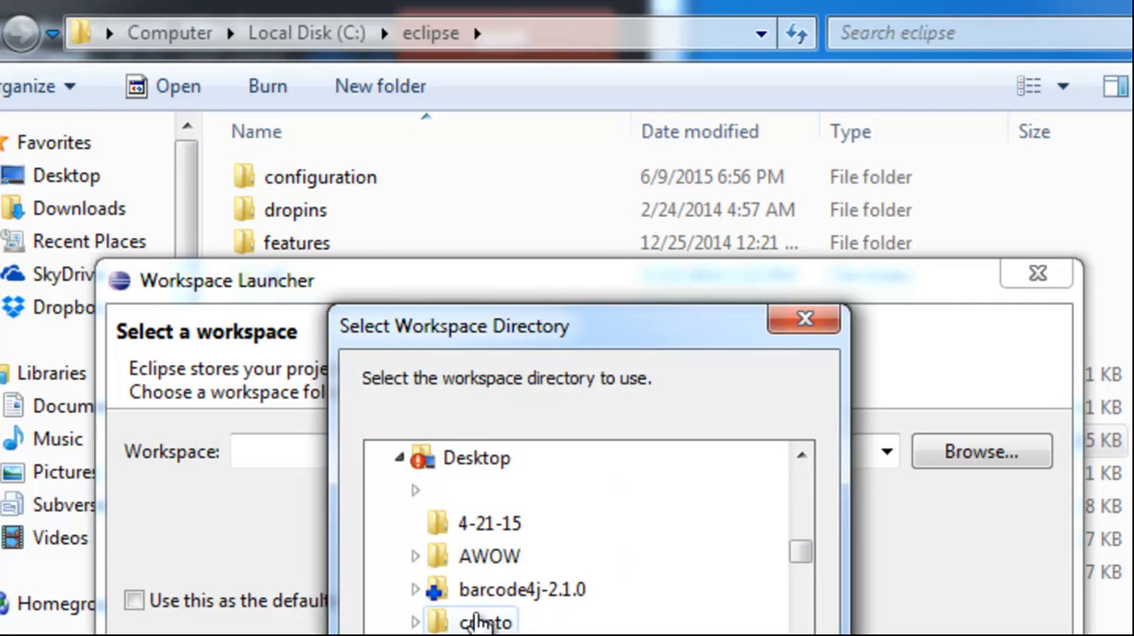
scroll(434, 616, down, 1)
click(417, 592)
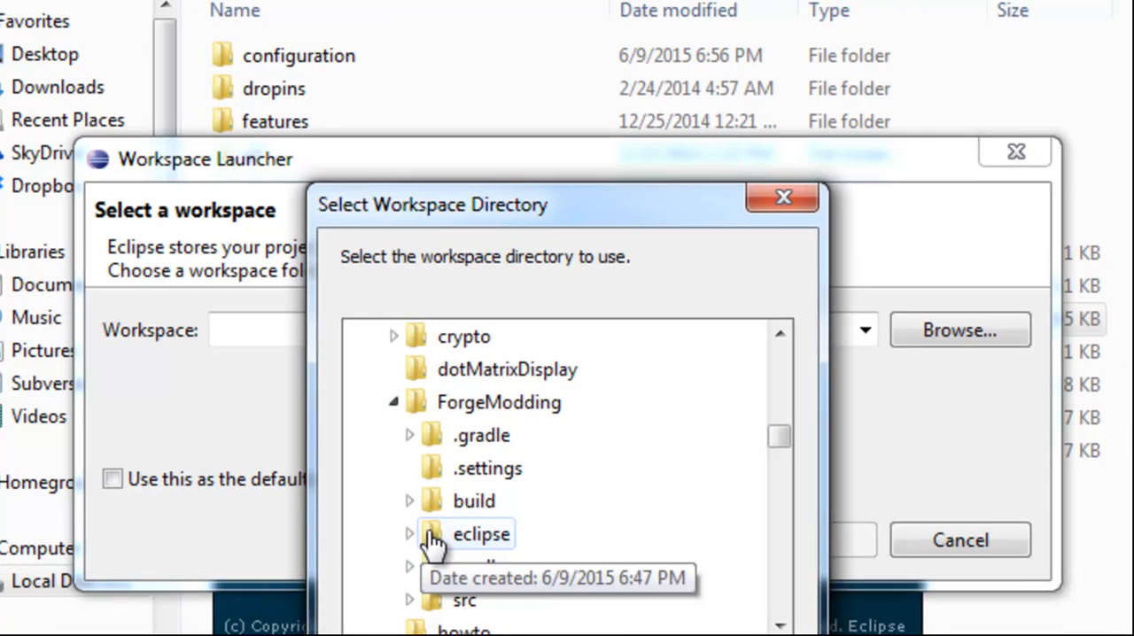
click(450, 611)
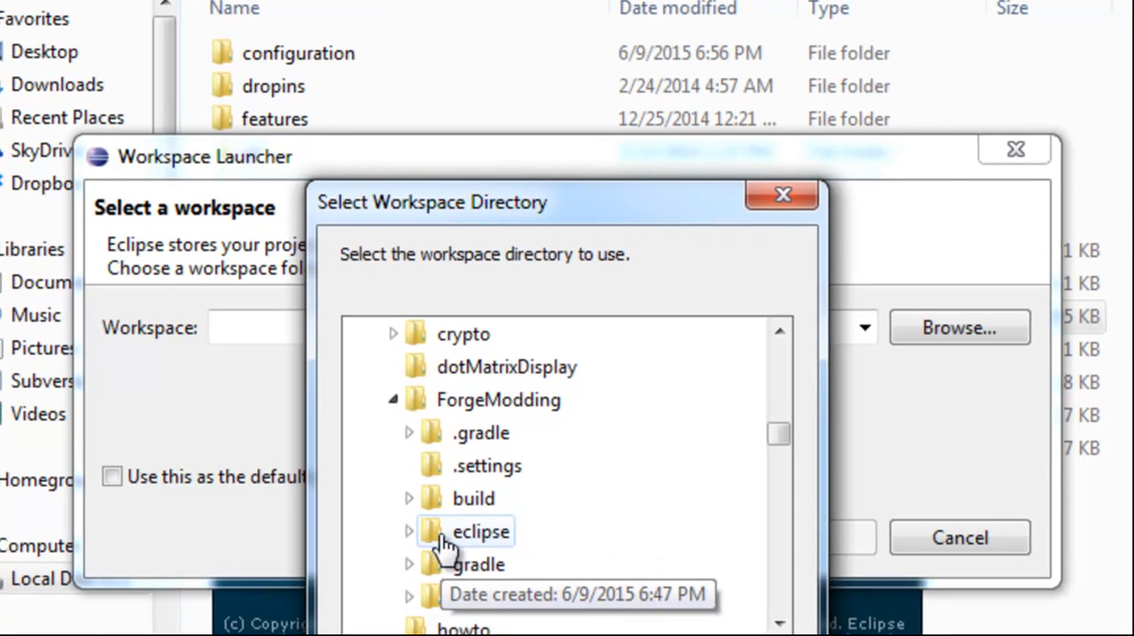
scroll(610, 623, down, 2)
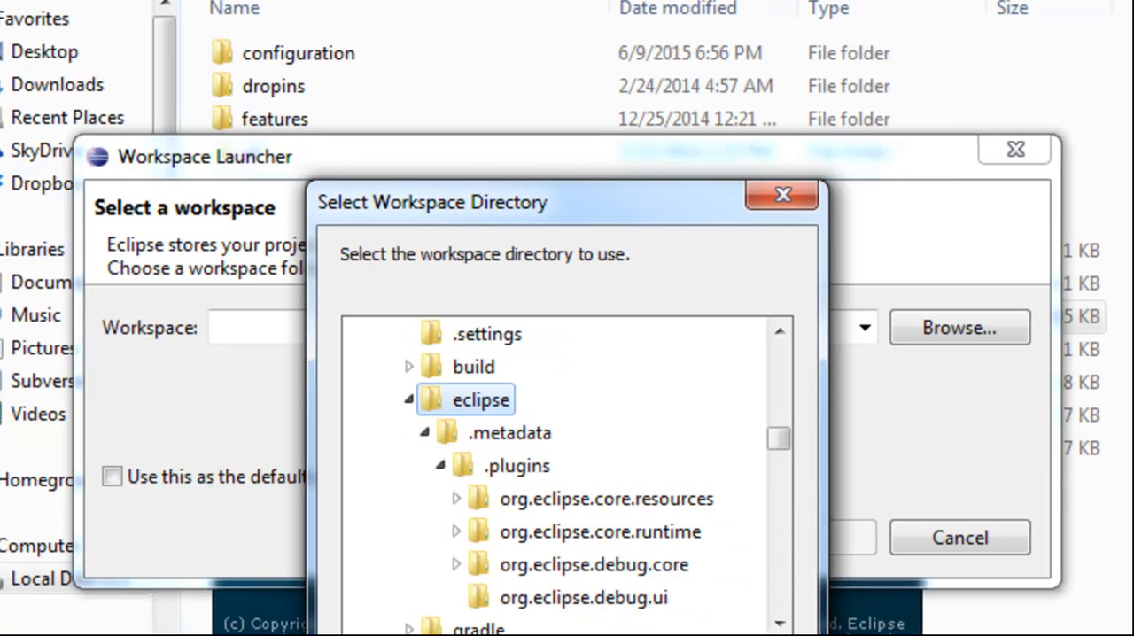
click(581, 635)
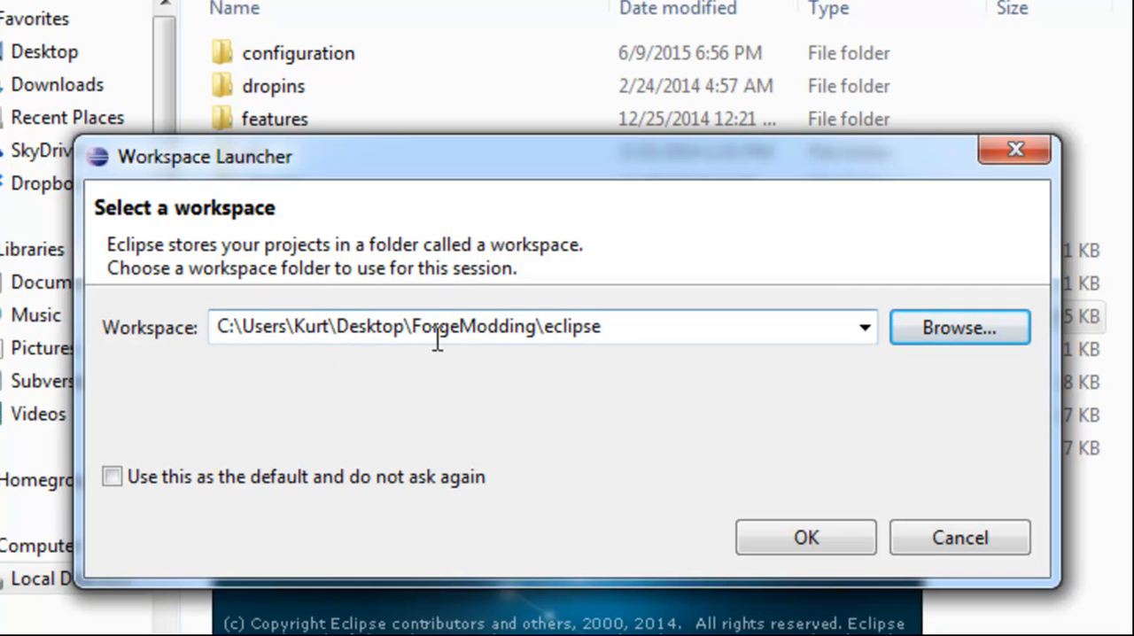
- Start Eclipse with the ForgeModding\eclipse workspace and dismiss the Android SDK message without opening the preferences
click(547, 335)
click(604, 328)
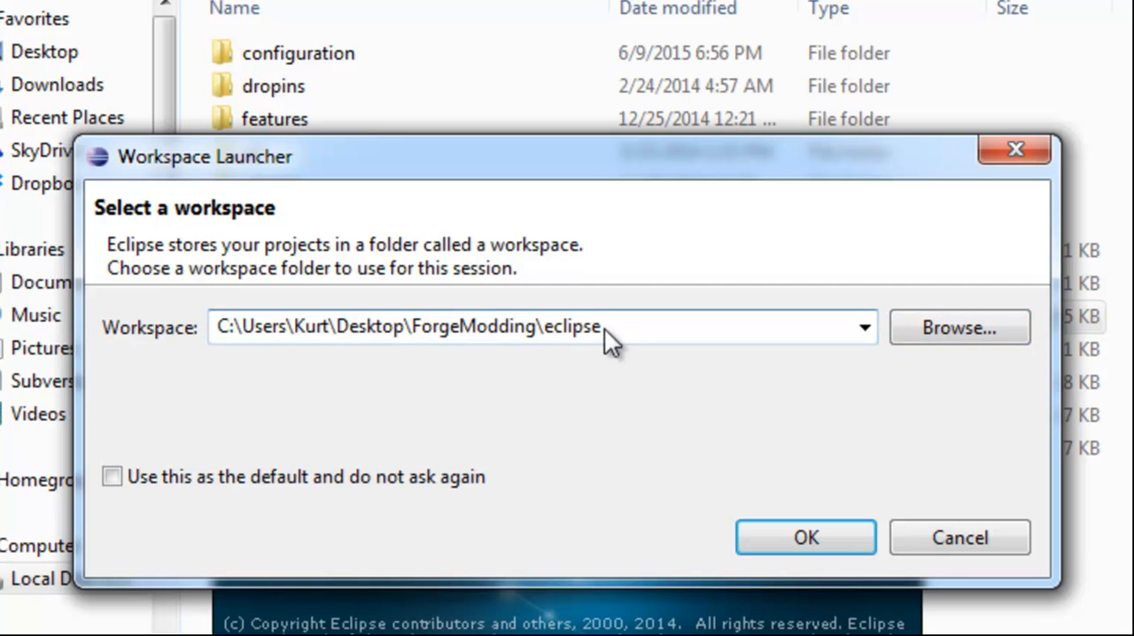
click(760, 533)
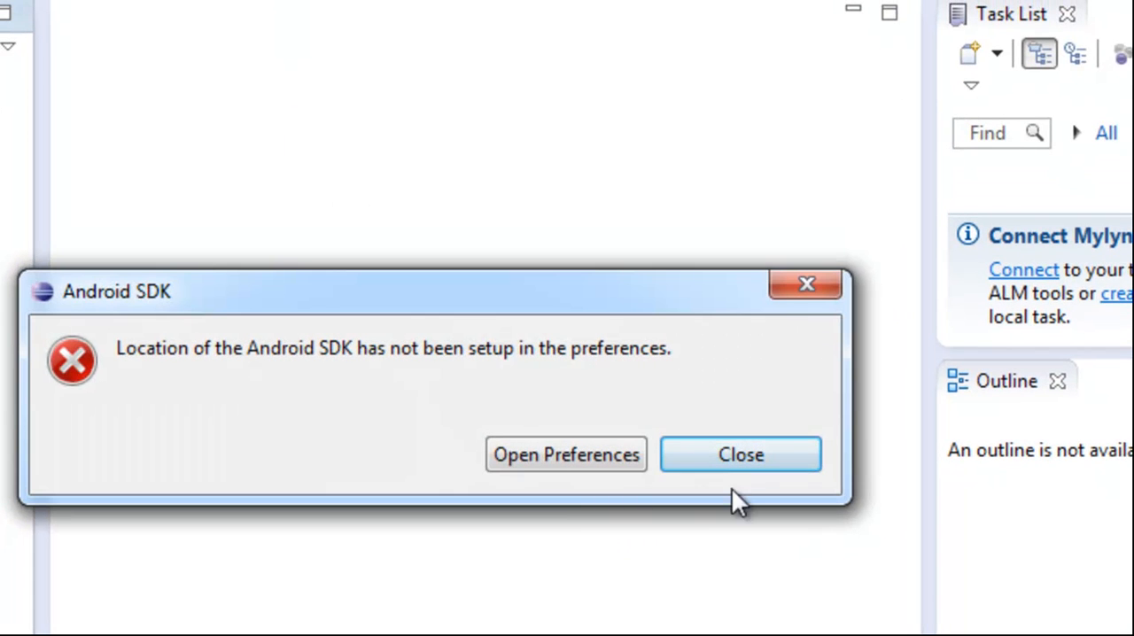
click(721, 449)
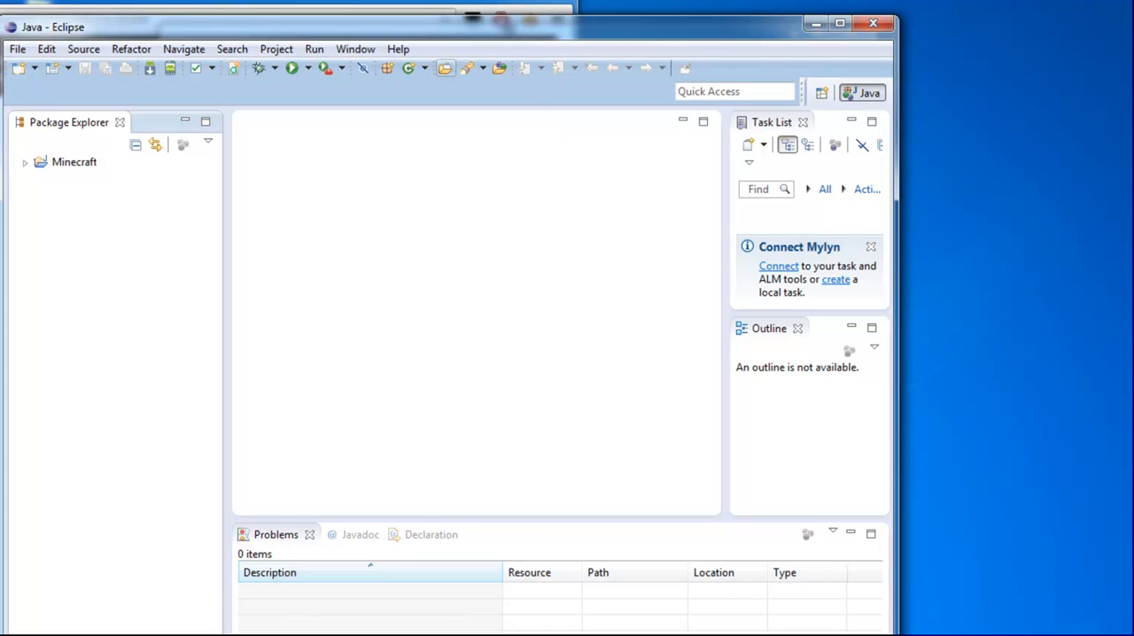
- Open ExampleMod.java from the com.example.examplemod package under src/main/java of the Minecraft project, and widen the Eclipse window
click(53, 167)
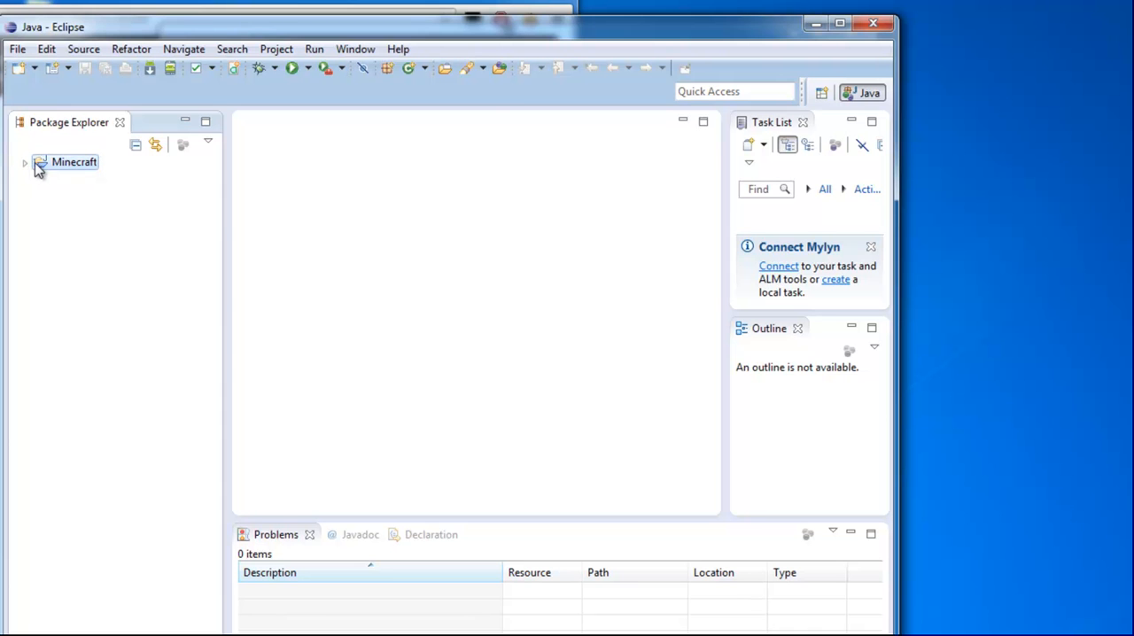
click(26, 164)
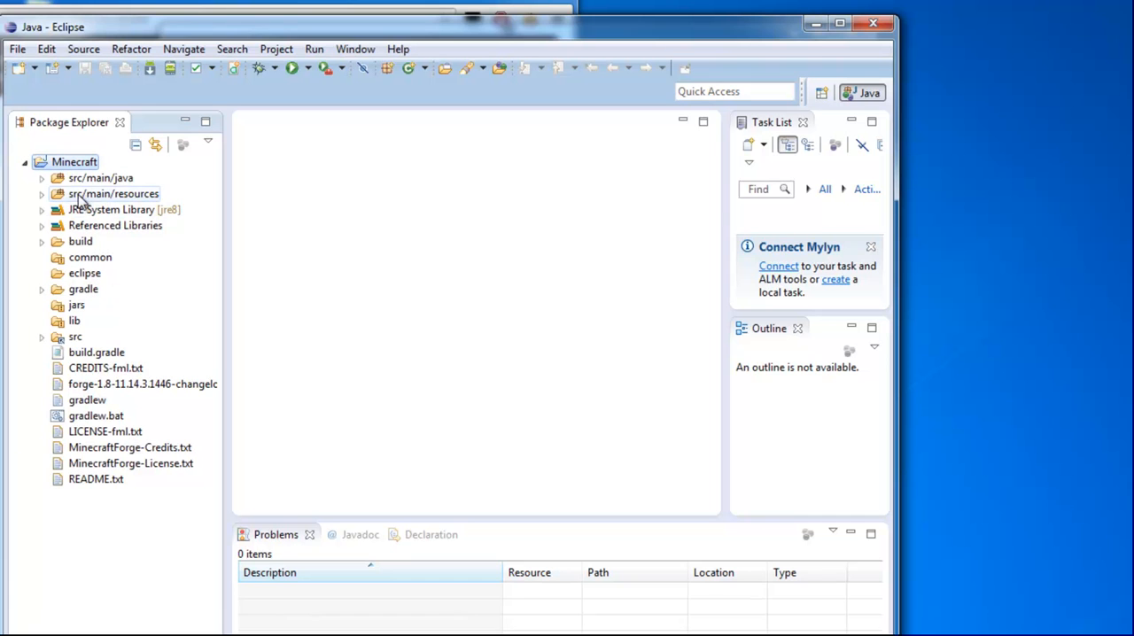
click(42, 180)
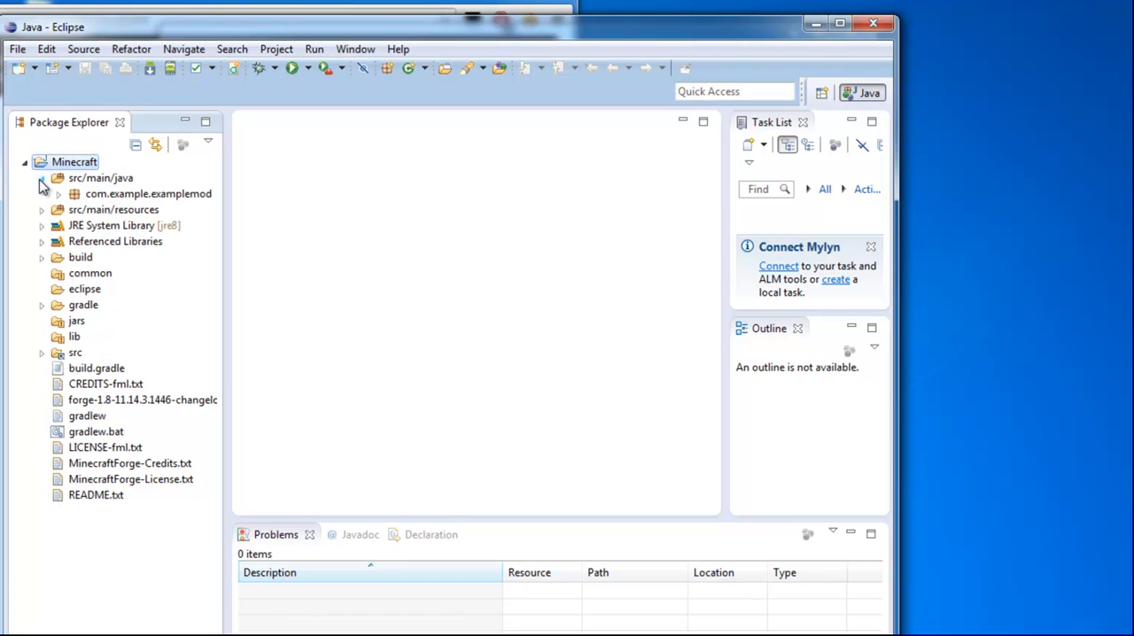
click(60, 194)
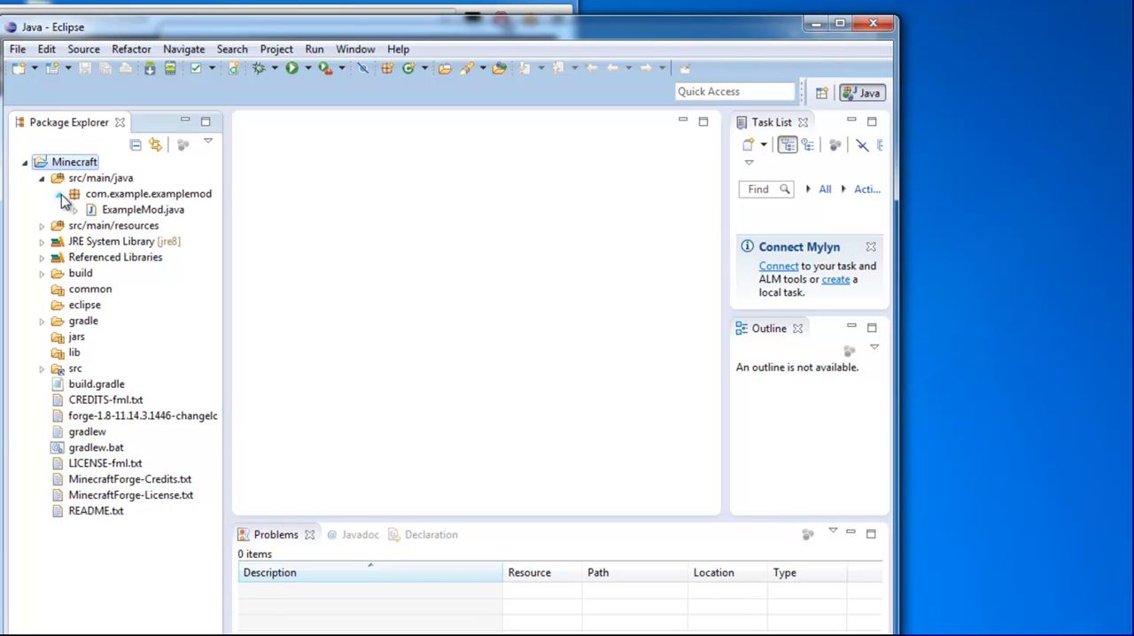
click(111, 210)
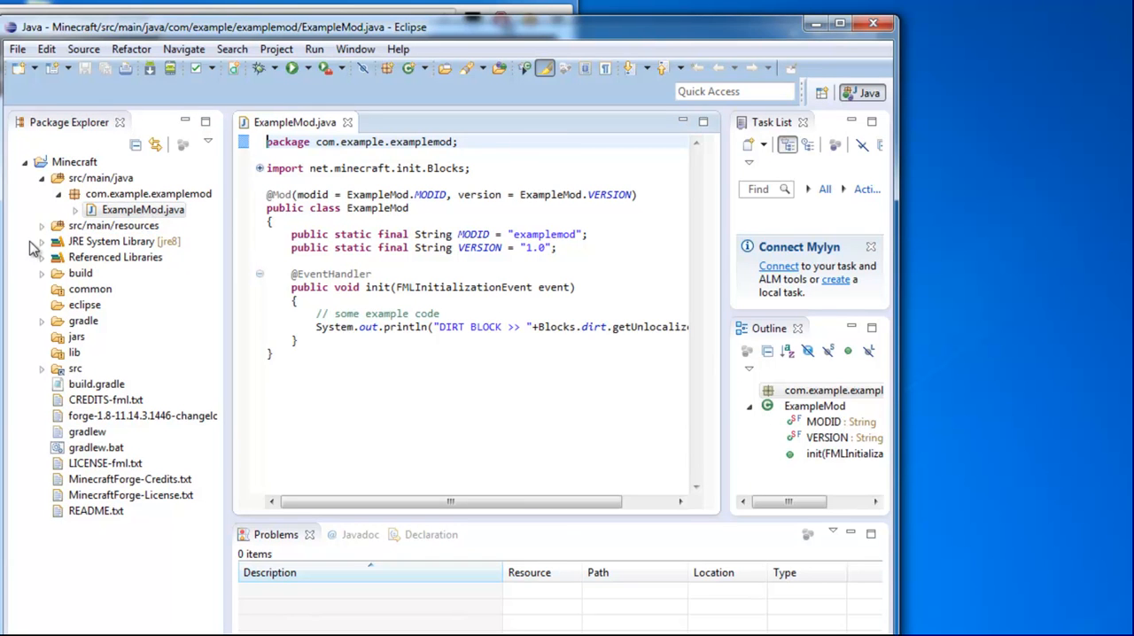
drag(6, 249, 0, 249)
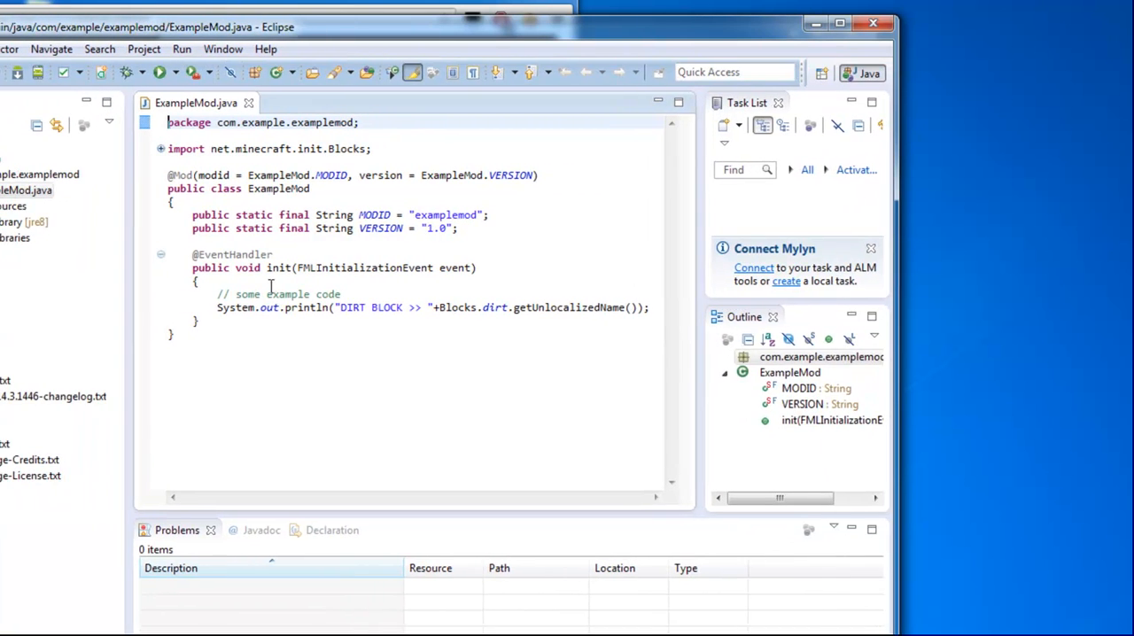
drag(897, 355, 1093, 396)
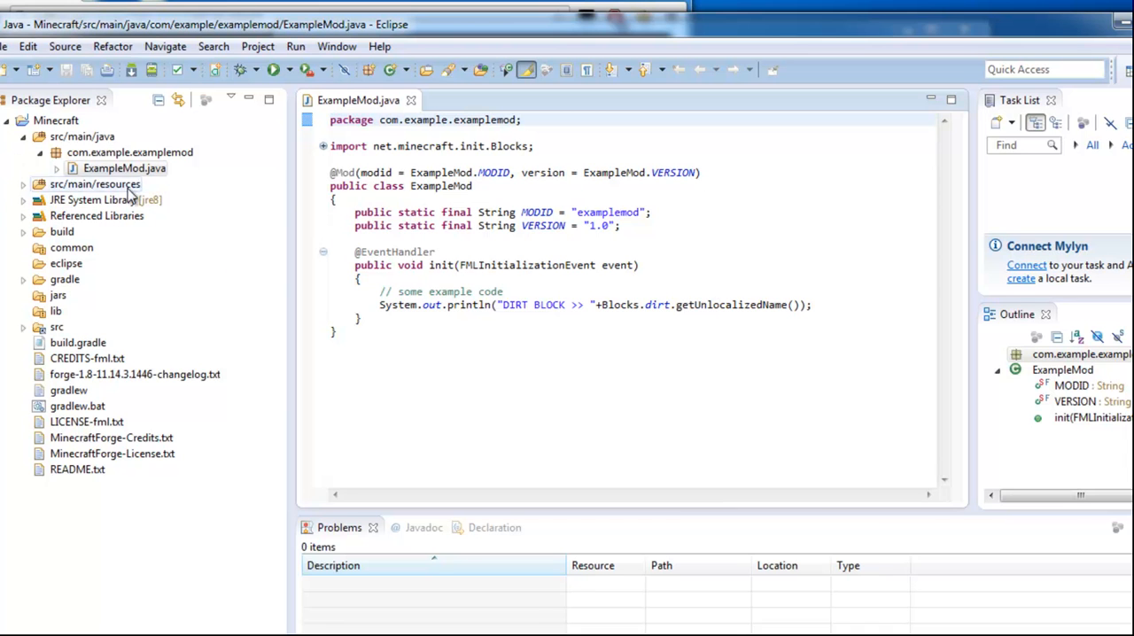
- Review the ExampleMod class code, highlighting the System.out.println line in the init method
drag(413, 355, 277, 117)
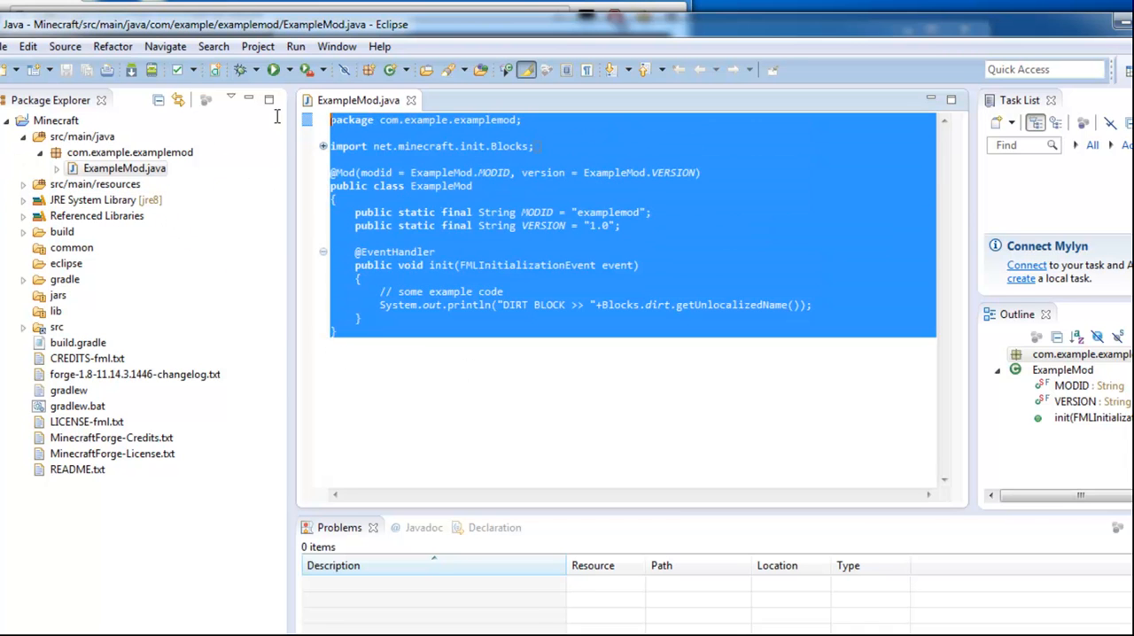
click(511, 278)
drag(368, 307, 878, 307)
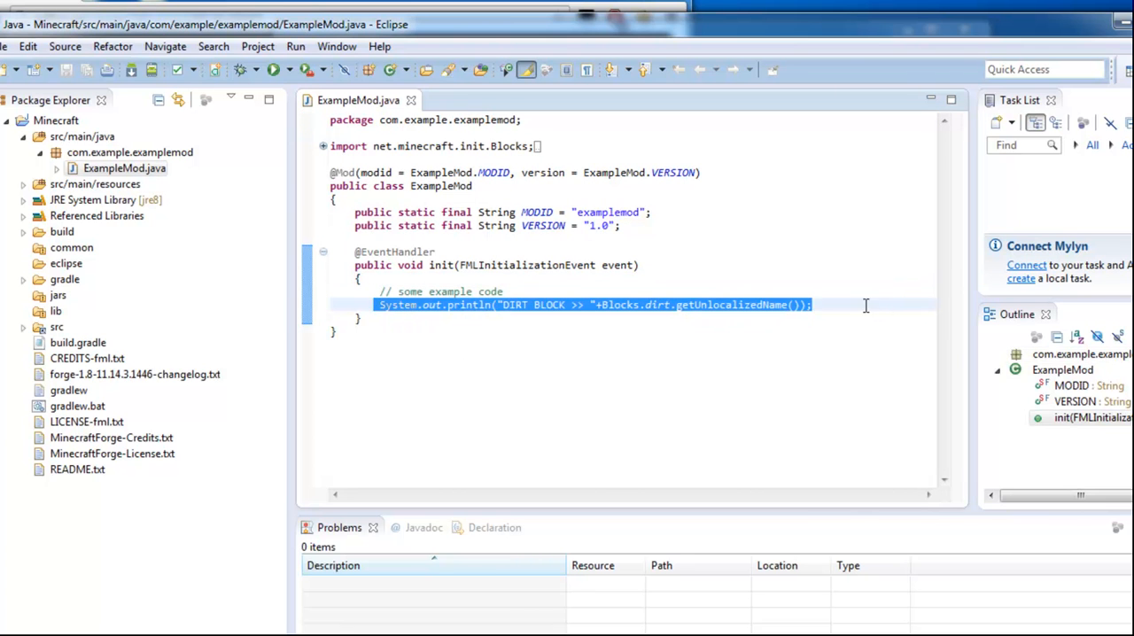
click(517, 173)
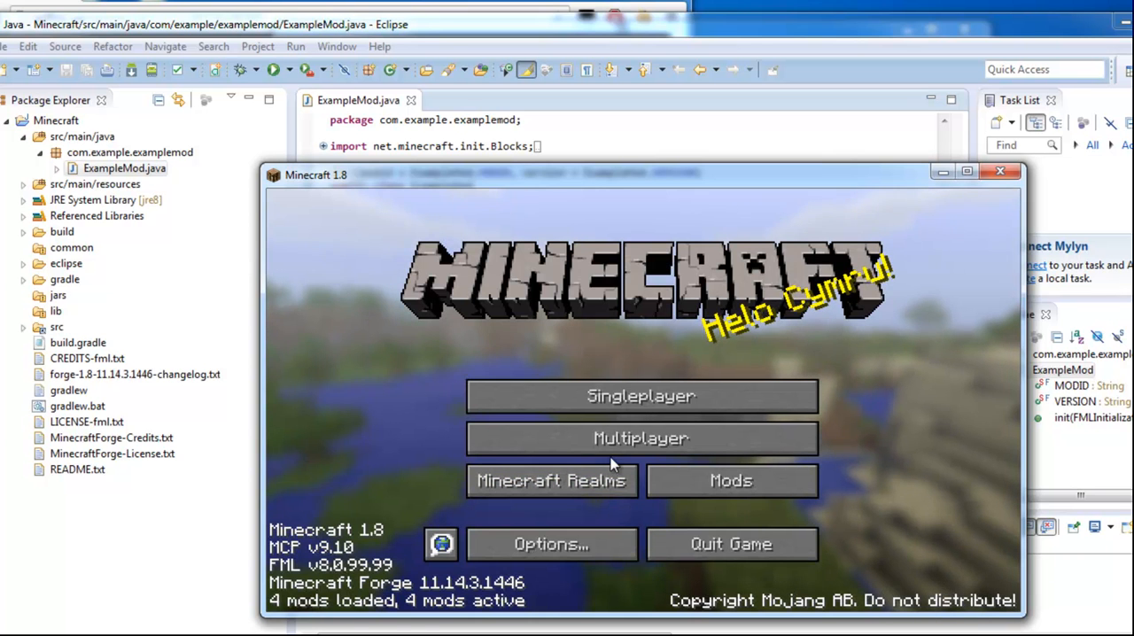
- Check the Singleplayer world list in the running Minecraft 1.8 client, return to the title screen and quit the game
click(621, 397)
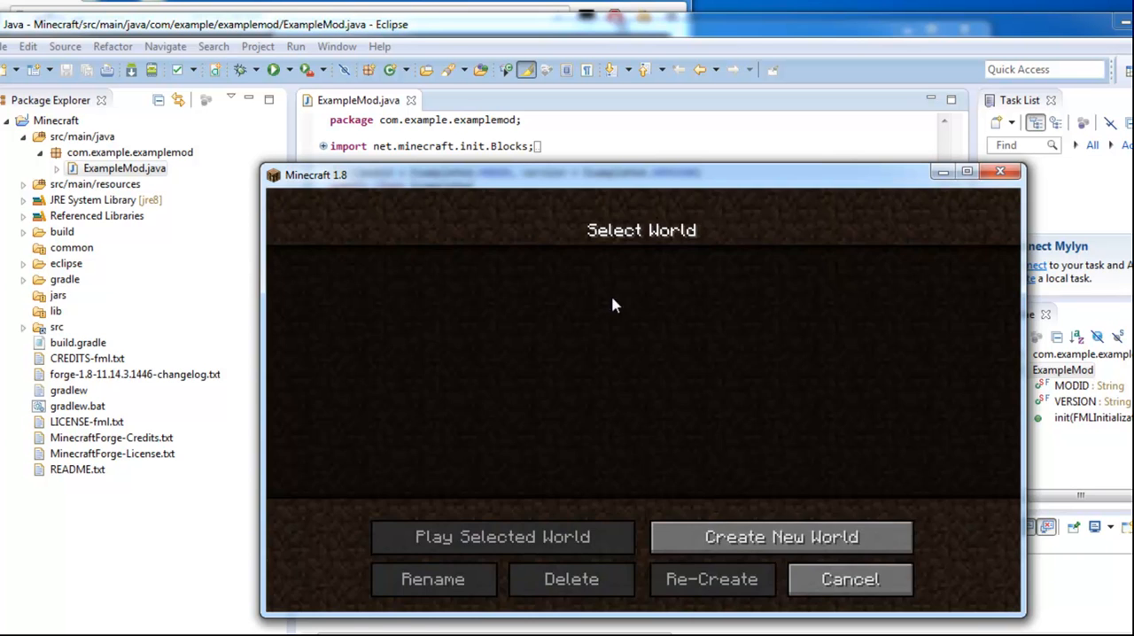
click(810, 574)
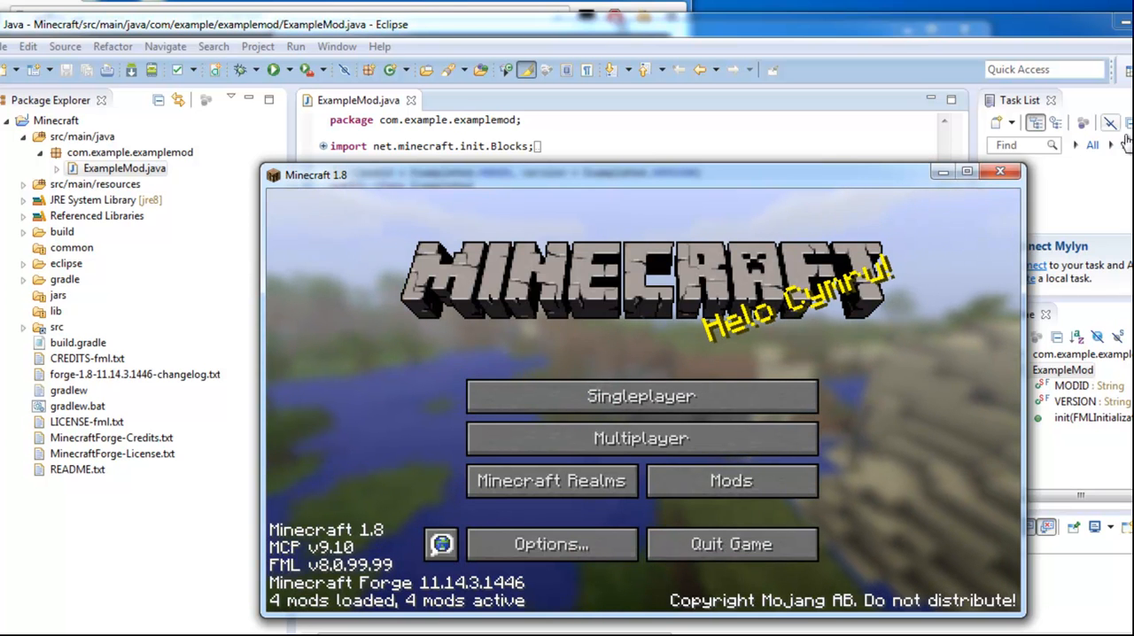
click(714, 550)
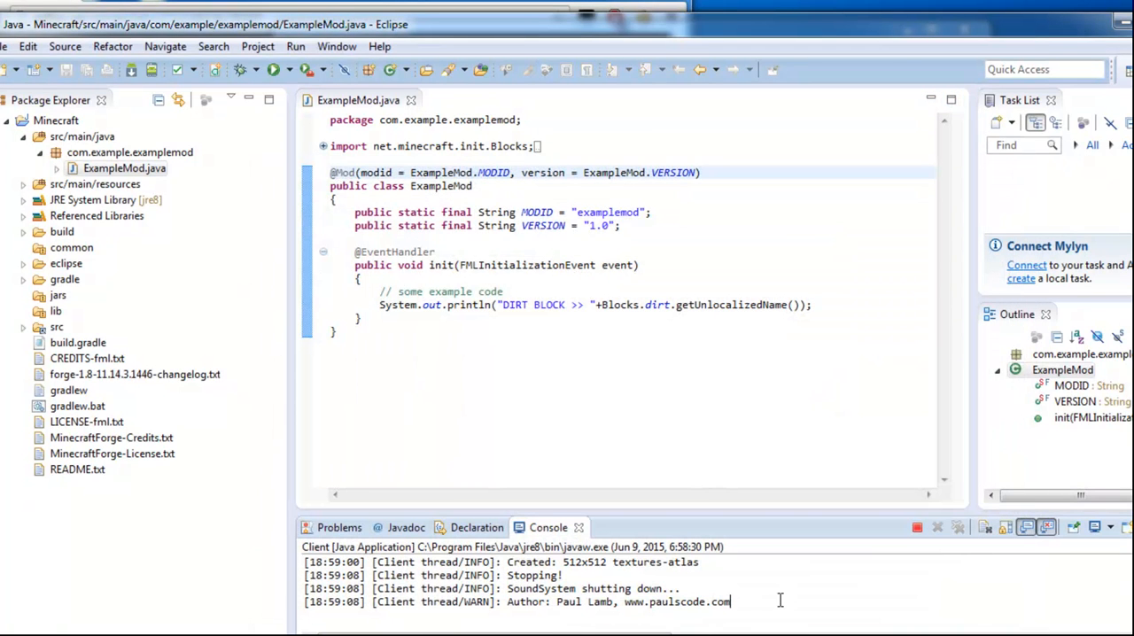
- Search the console output for DIRT BLOCK and highlight the matching text and the example code in init that prints it
key(ctrl+f)
drag(576, 154, 846, 283)
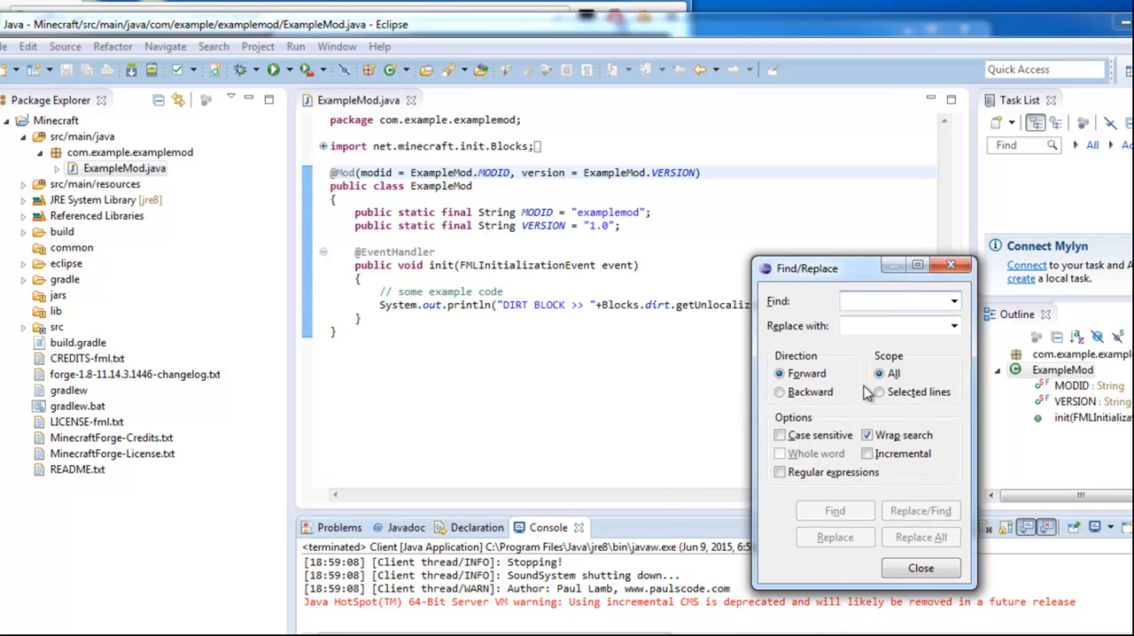
text(DIRT BL)
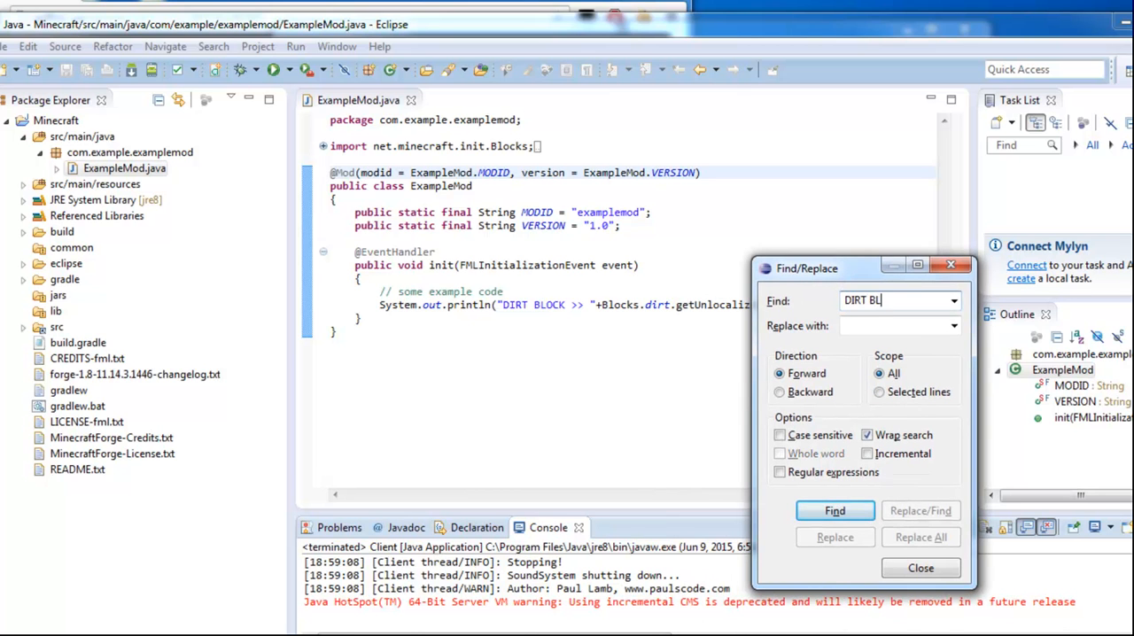
text(OCK)
key(Return)
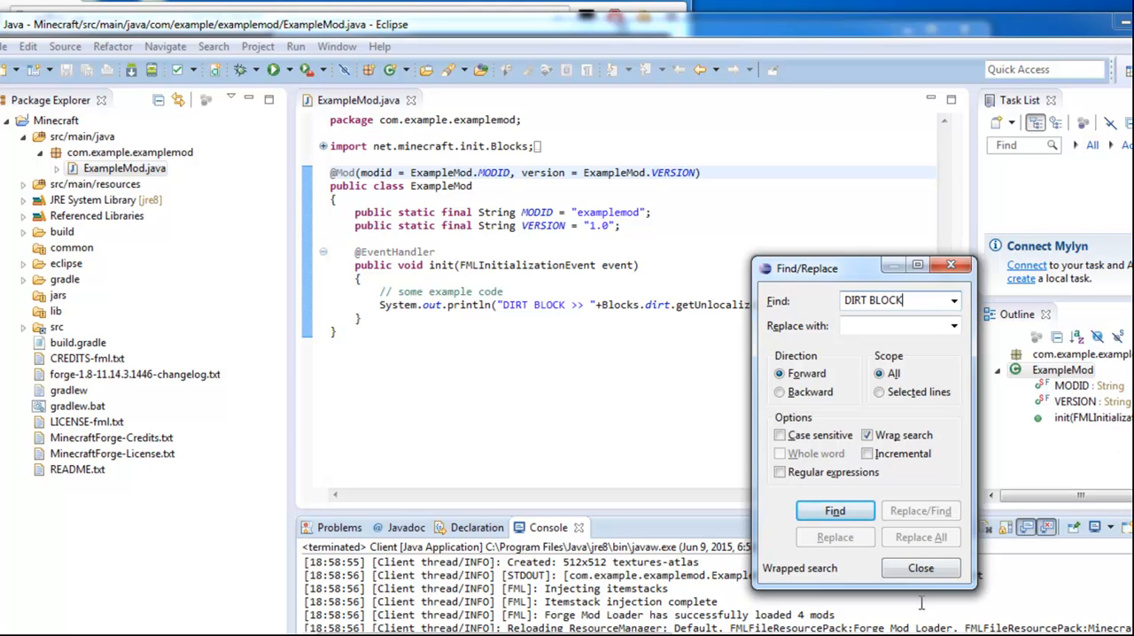
click(921, 568)
drag(838, 575, 1004, 574)
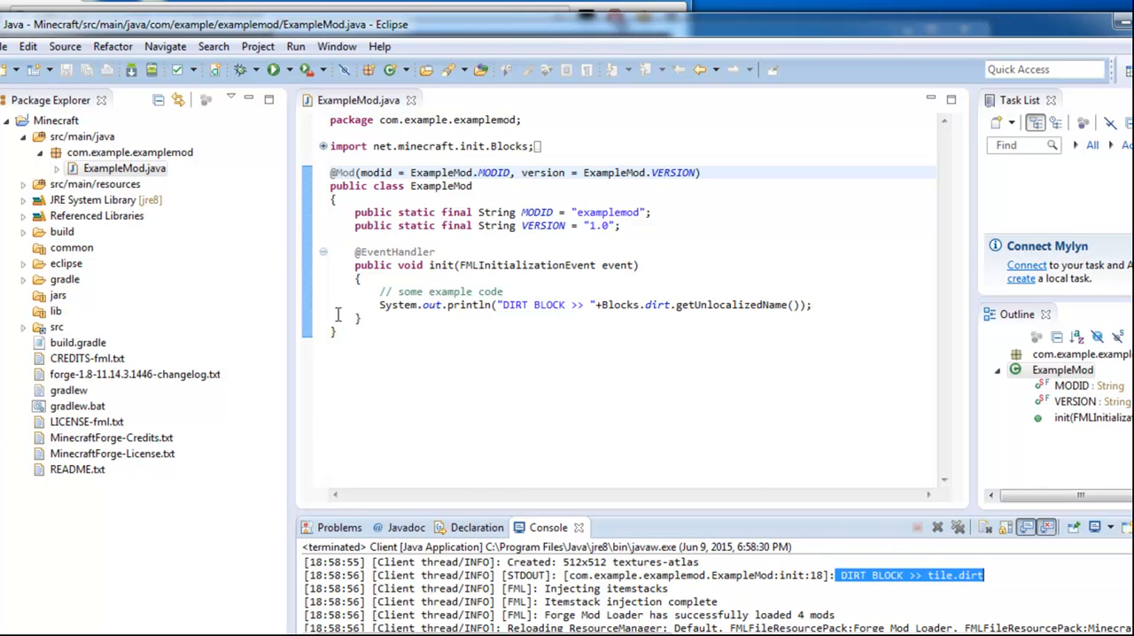
drag(381, 292, 798, 304)
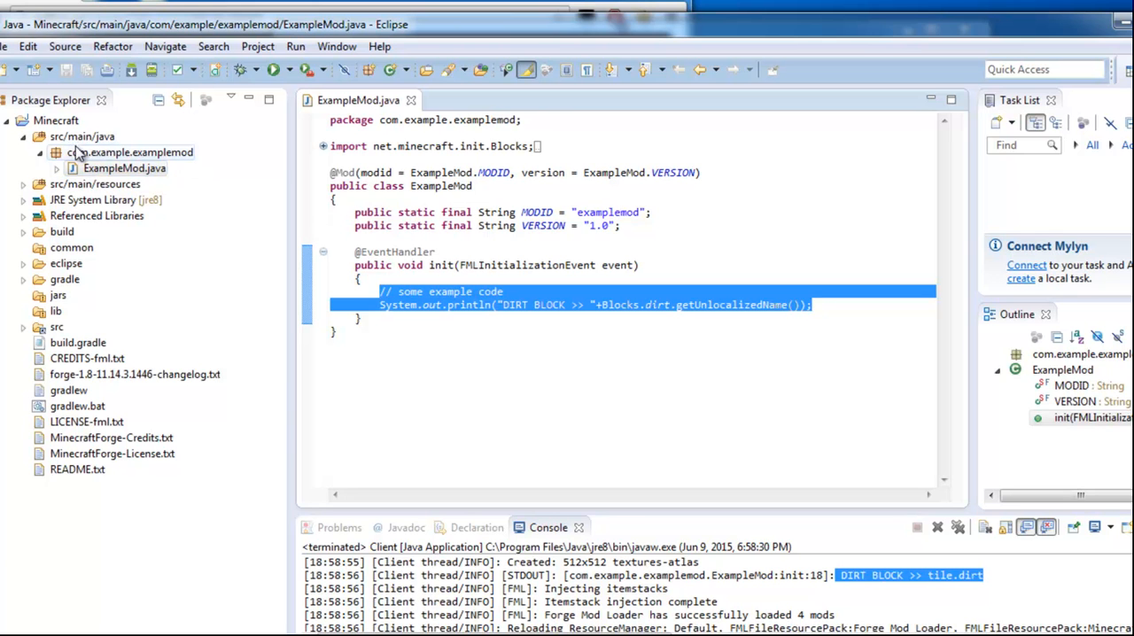
- Examine the contents of src/main/resources, the JRE System Library and the Referenced Libraries in the Minecraft project
click(24, 184)
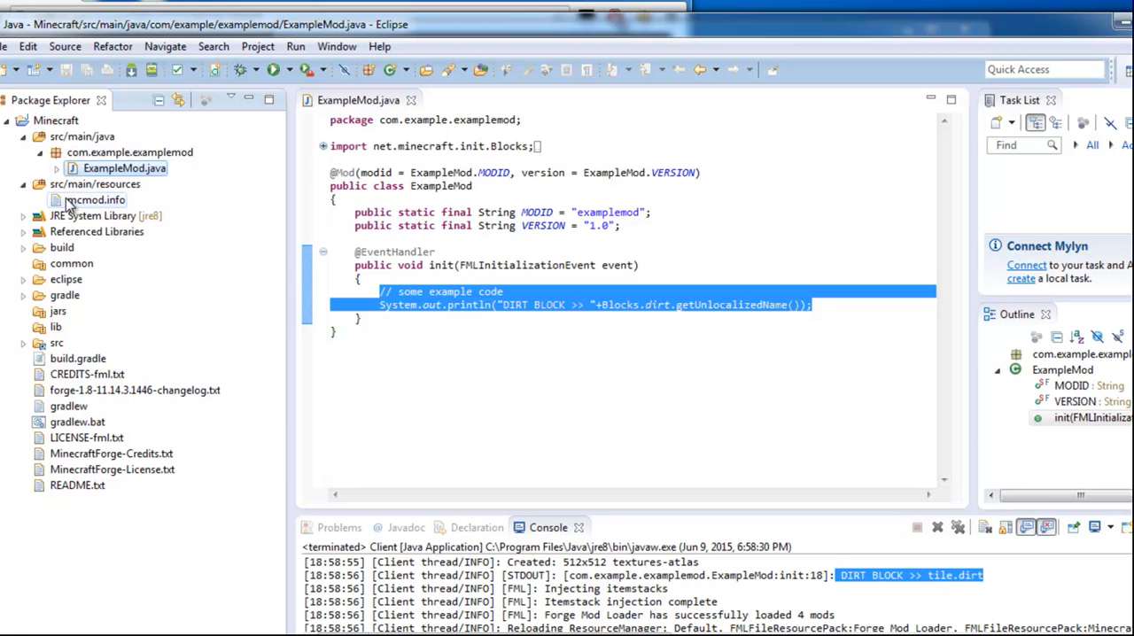
click(24, 216)
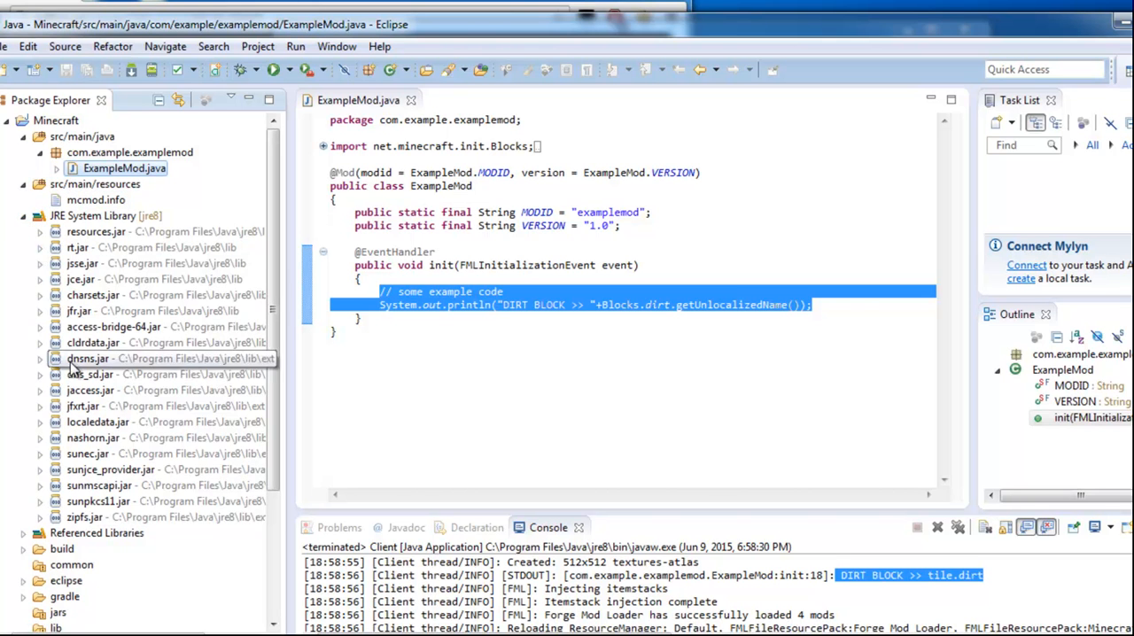
click(39, 233)
scroll(44, 239, up, 2)
click(40, 233)
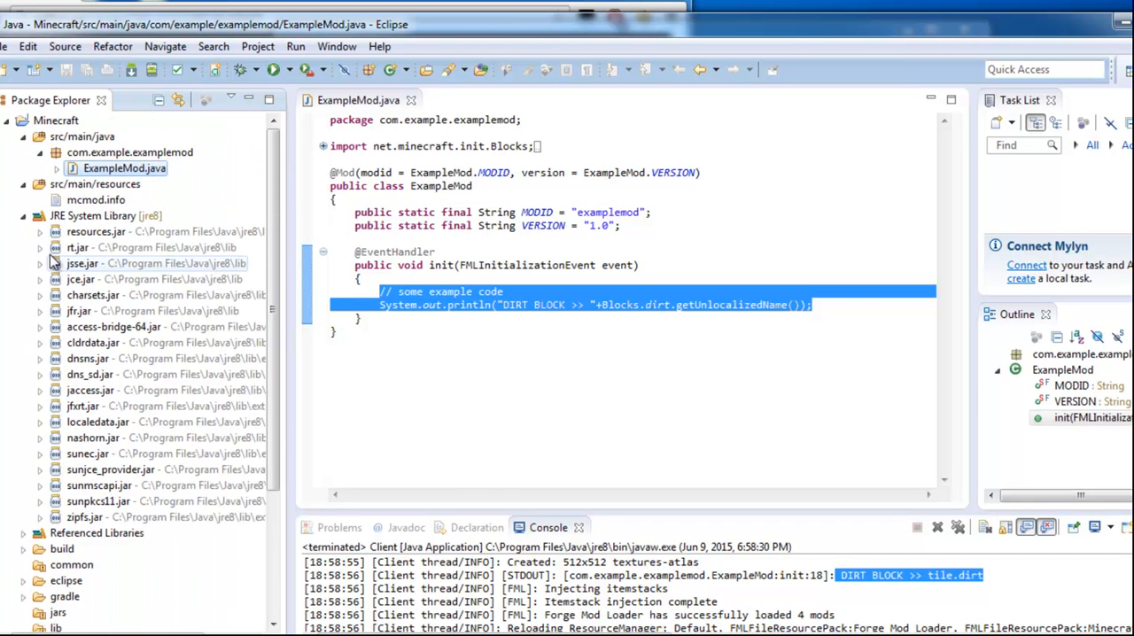
click(25, 216)
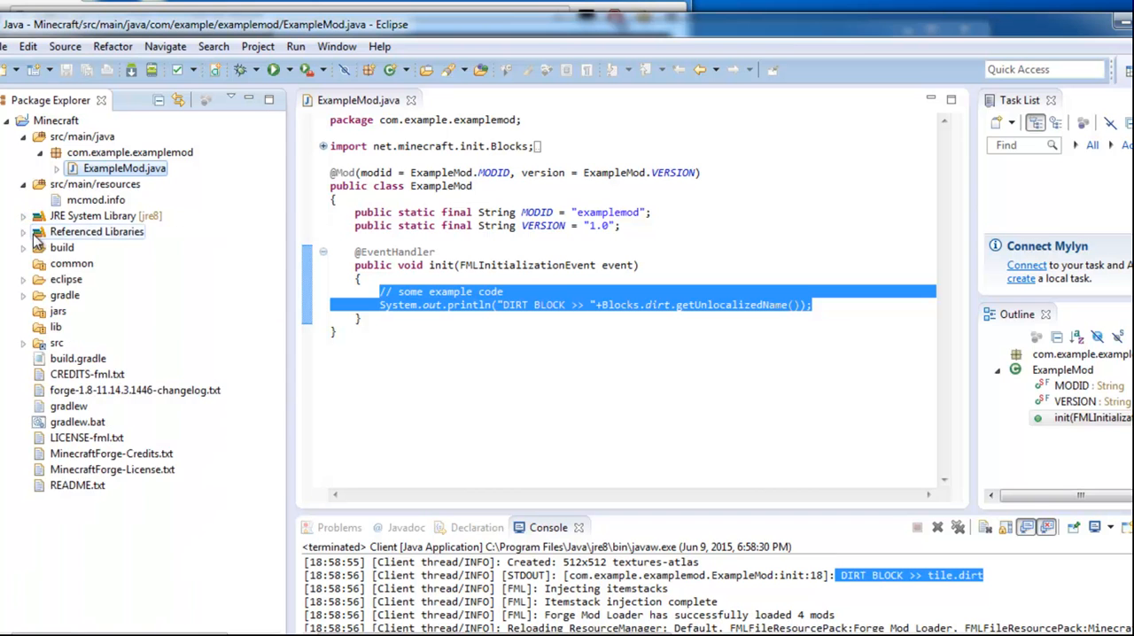
click(24, 232)
scroll(55, 263, down, 10)
scroll(36, 239, up, 11)
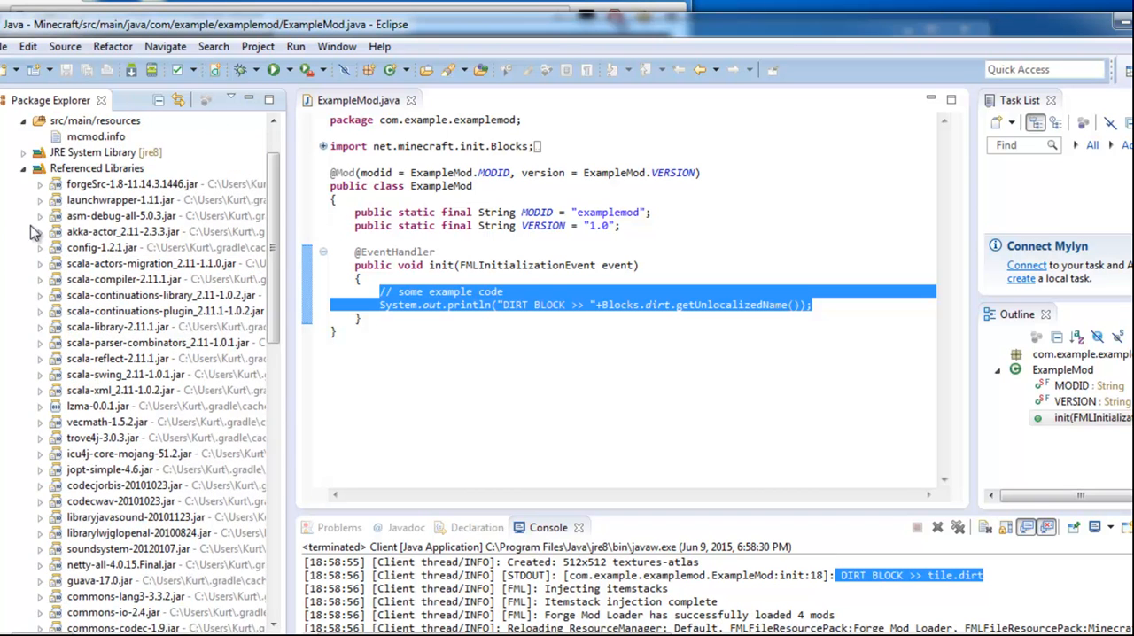
click(24, 169)
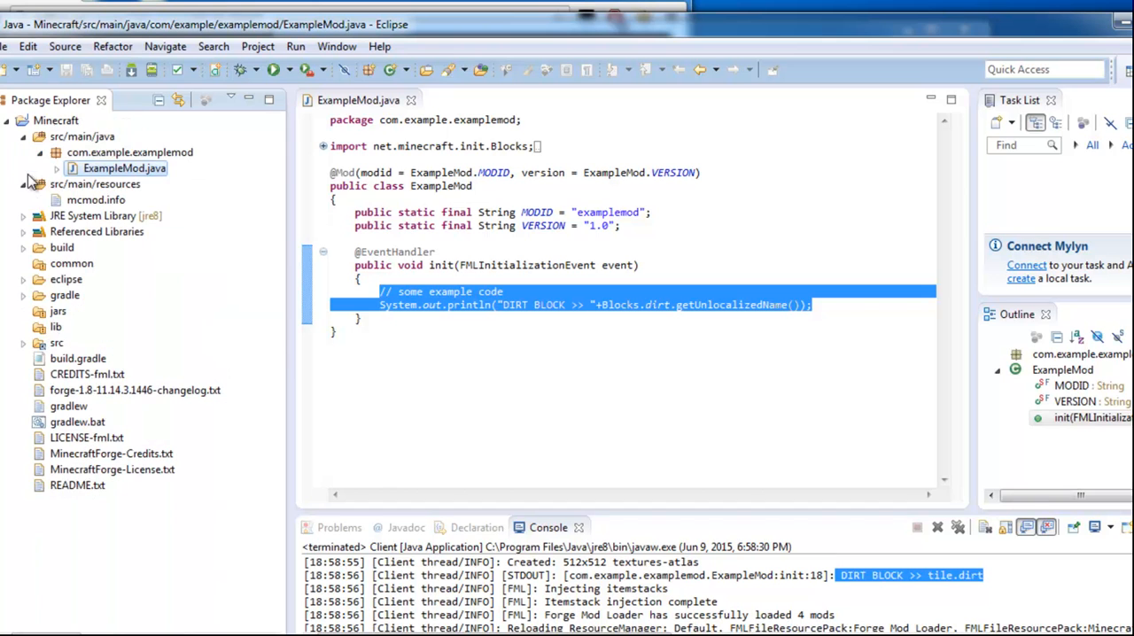
- Examine the project's common, eclipse, gradle, jars, lib and src folders
click(52, 266)
click(23, 280)
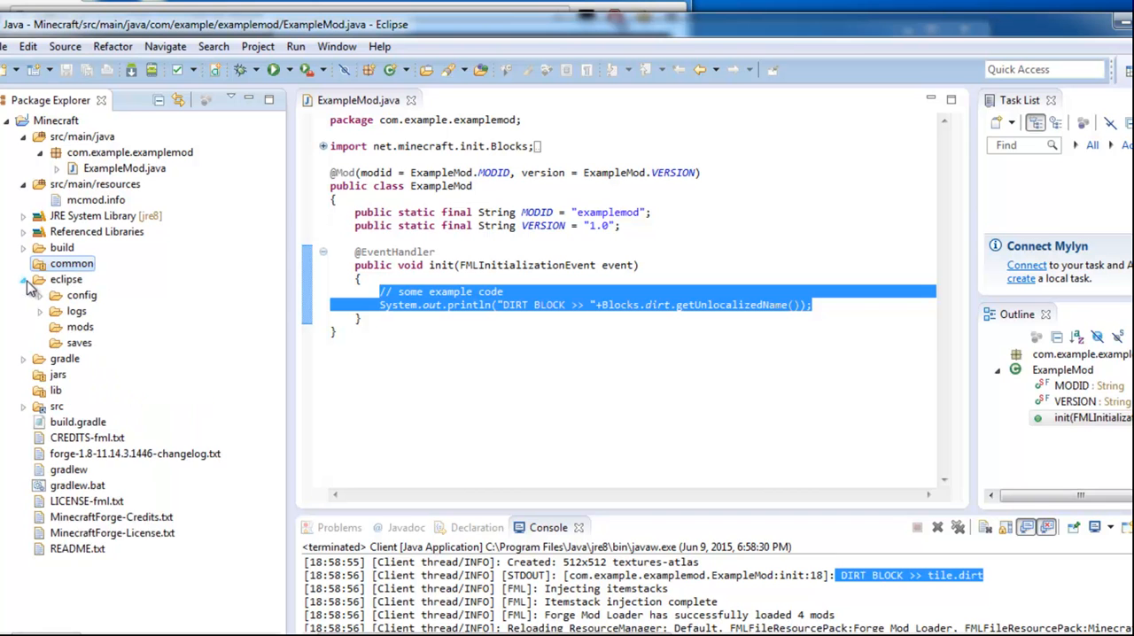
click(24, 280)
click(24, 296)
click(24, 296)
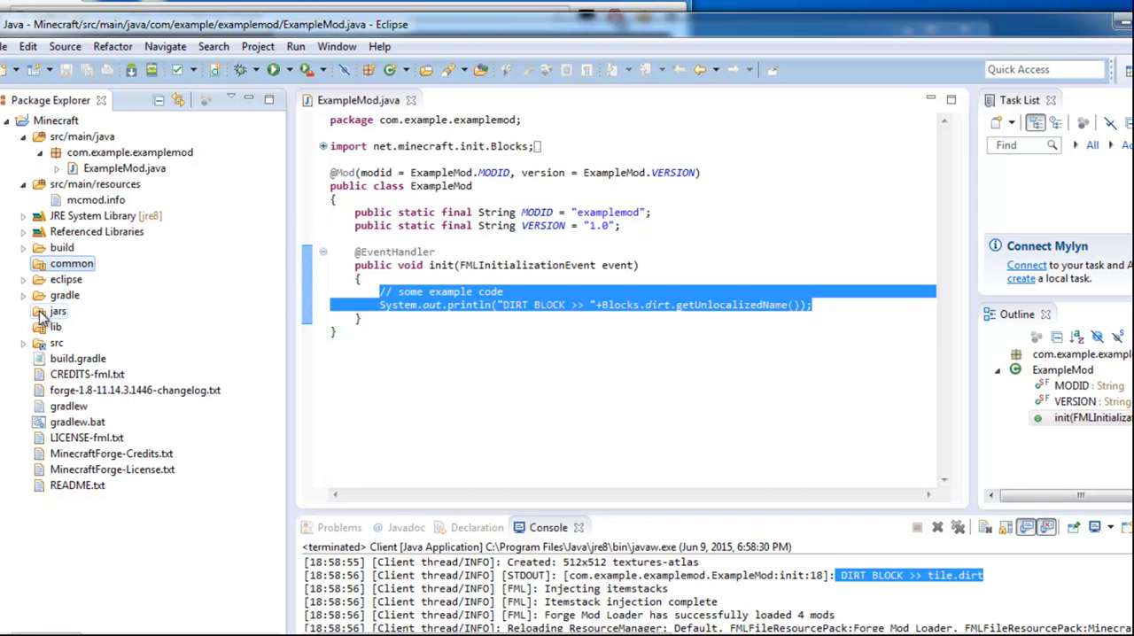
click(39, 312)
click(41, 328)
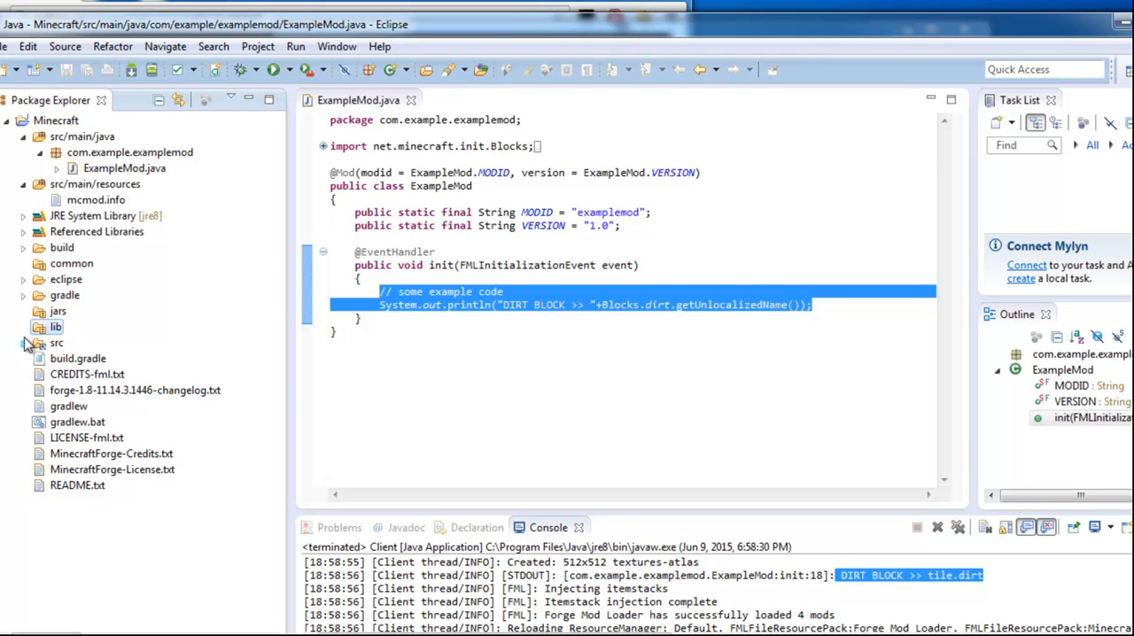
click(26, 344)
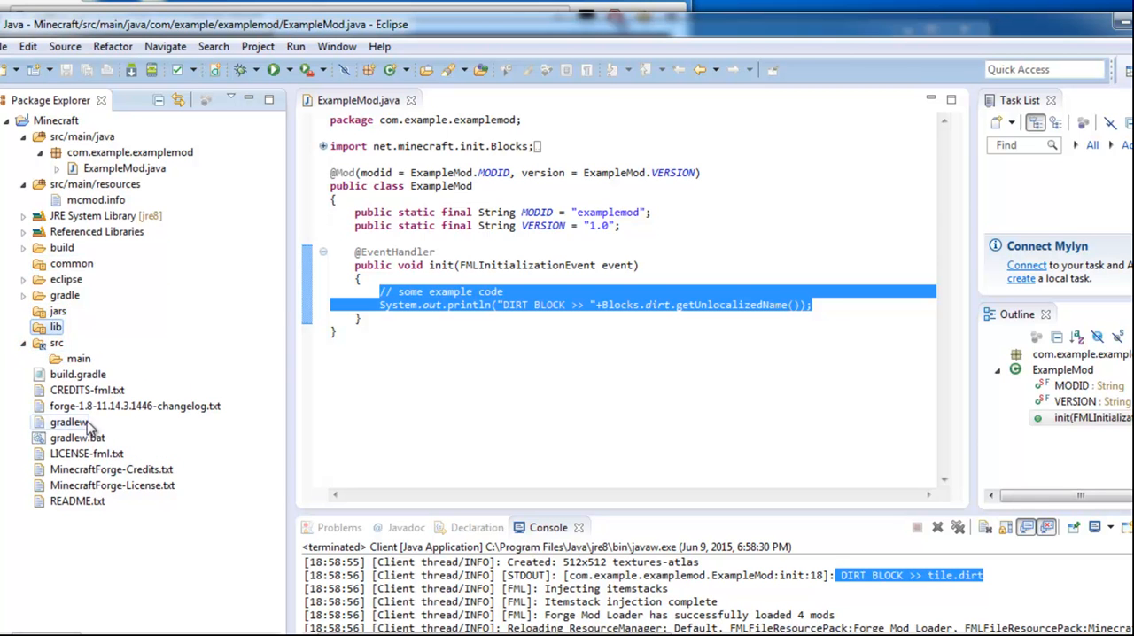